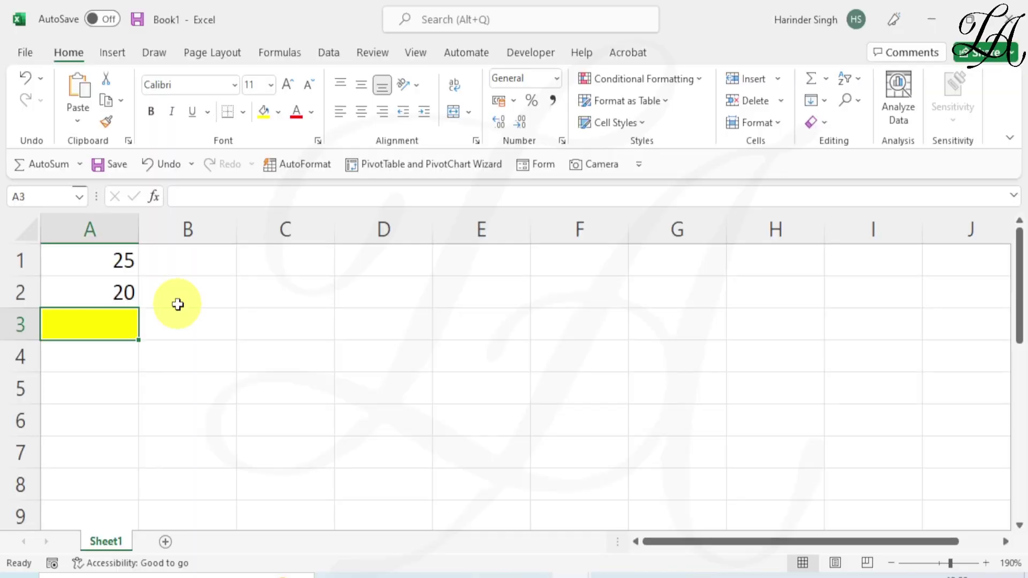
Bring up the Variables macro editor, then check the values in cells A1 and A2.
click(574, 574)
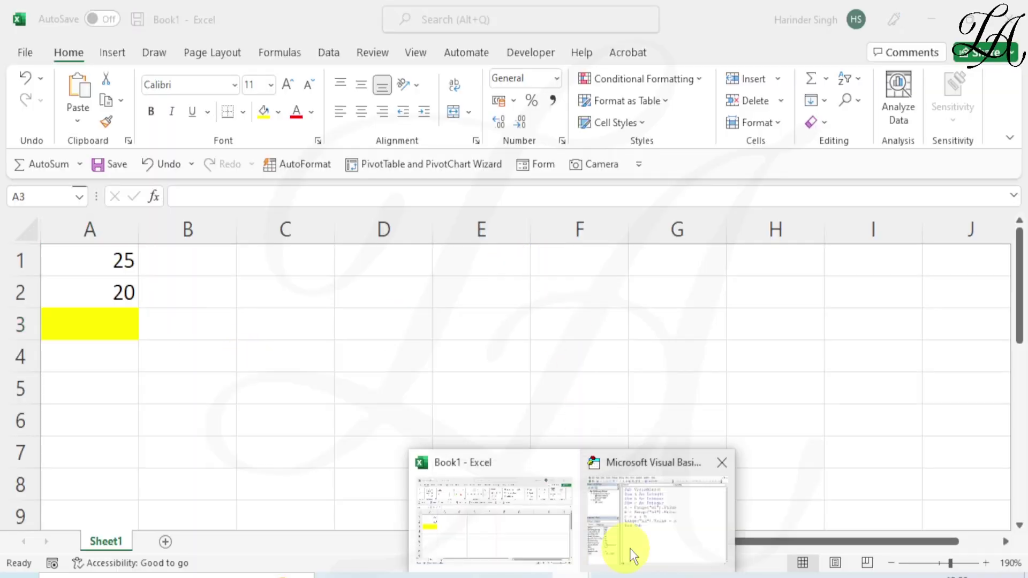
click(665, 524)
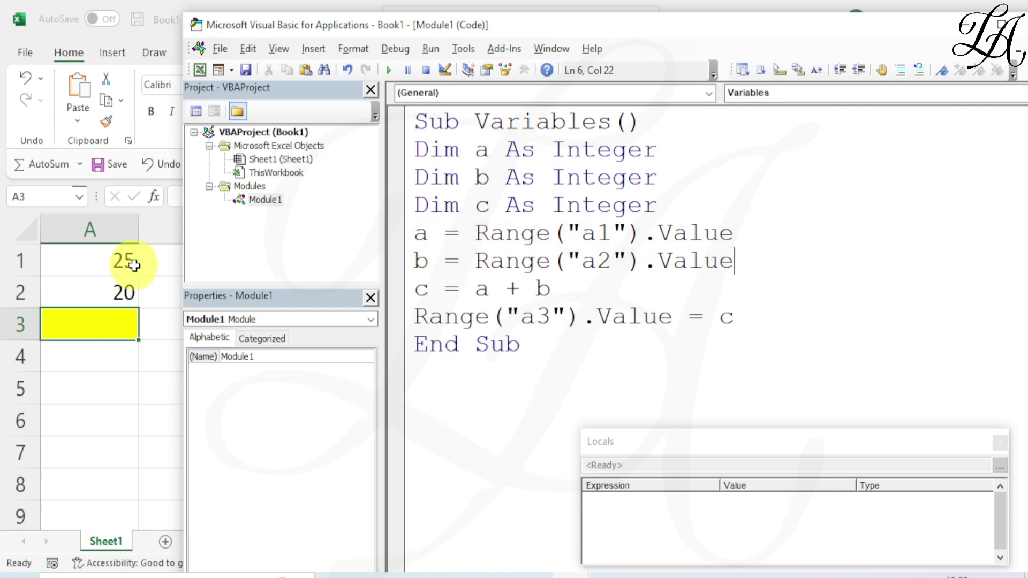
click(119, 261)
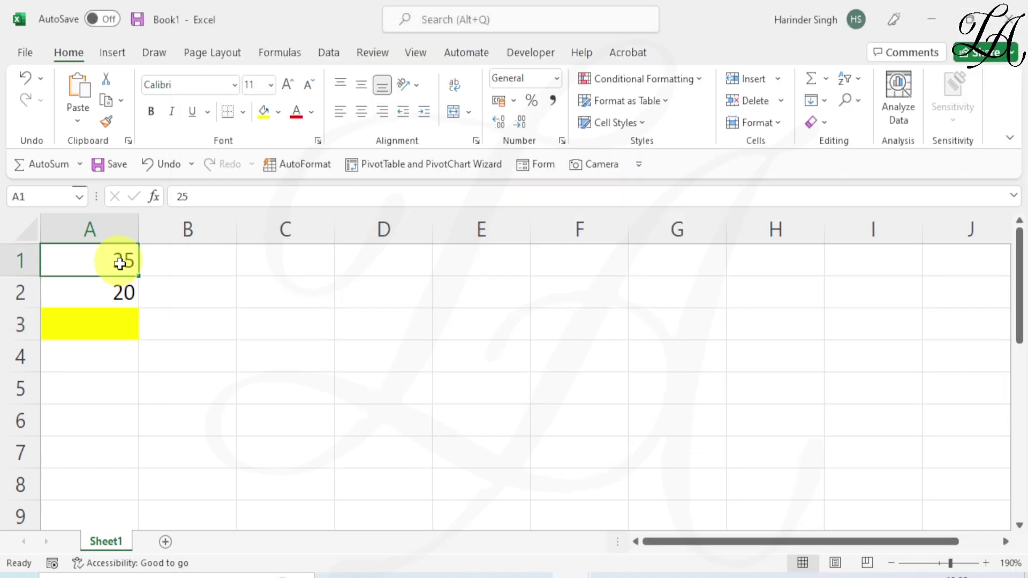
click(129, 293)
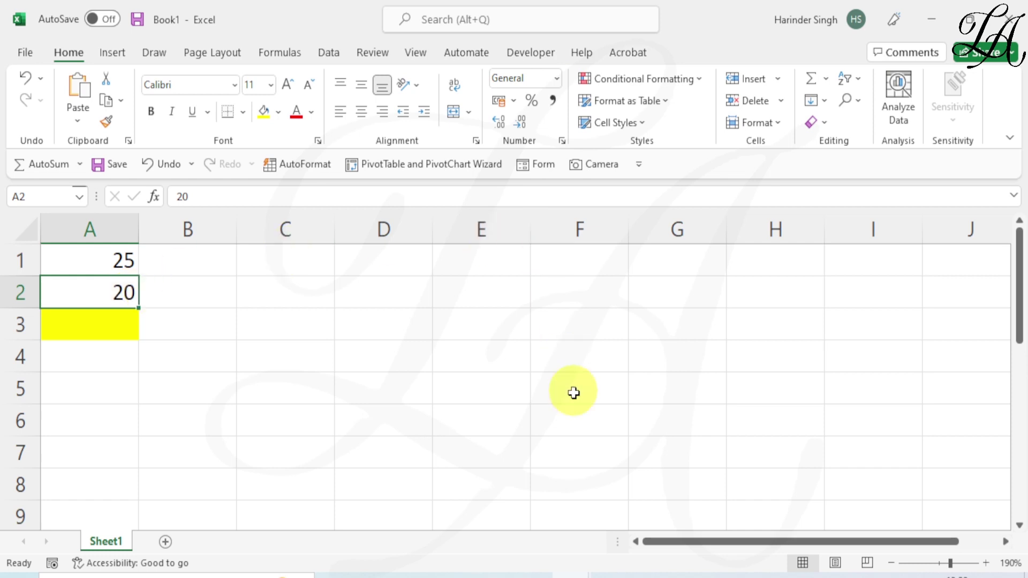
Return to the Variables macro code and move the Locals window higher beside it.
click(571, 574)
click(634, 525)
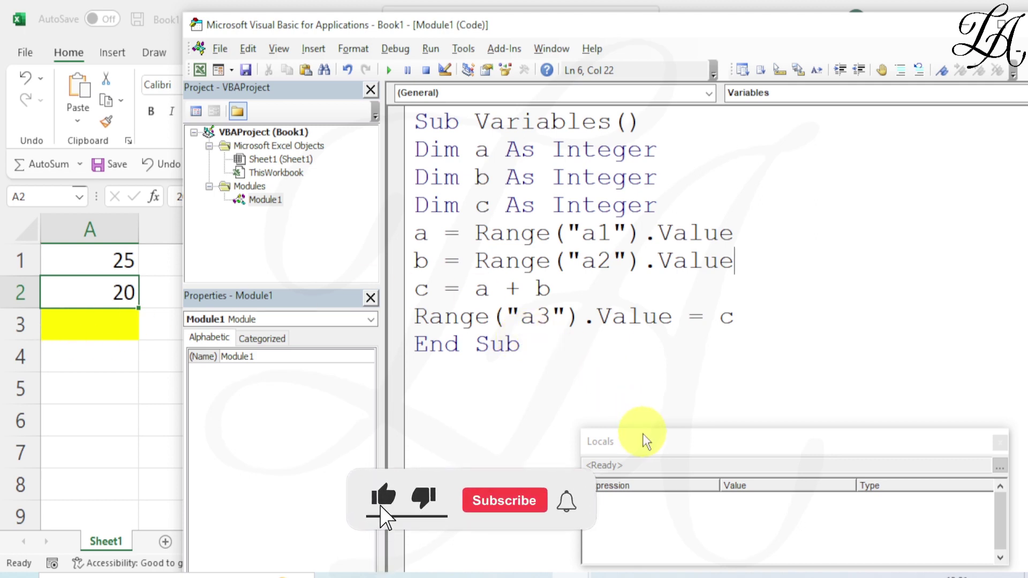
drag(645, 440, 634, 357)
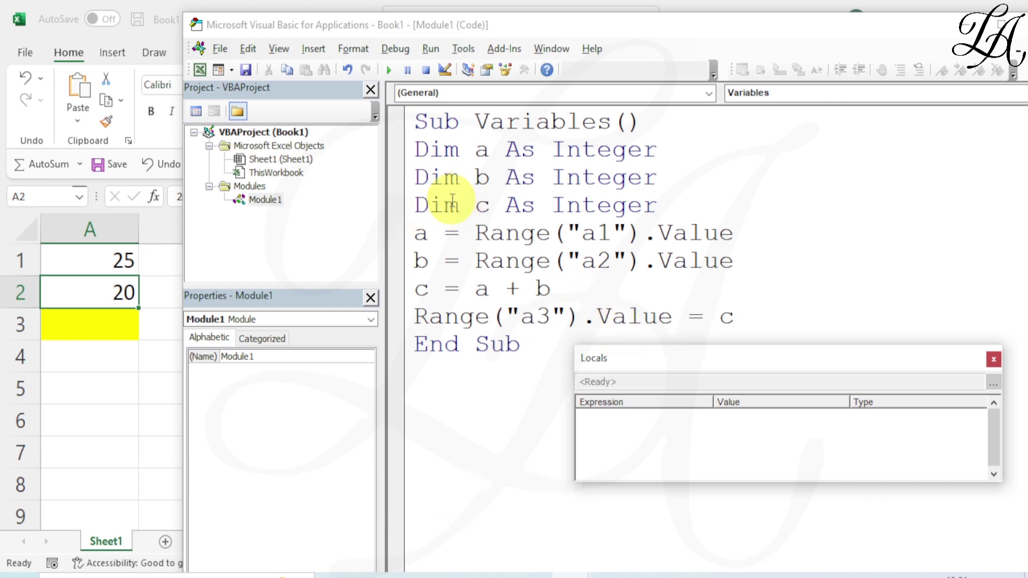
Step through the Integer Variables macro line by line with F8, then view 45 in cell A3.
click(422, 114)
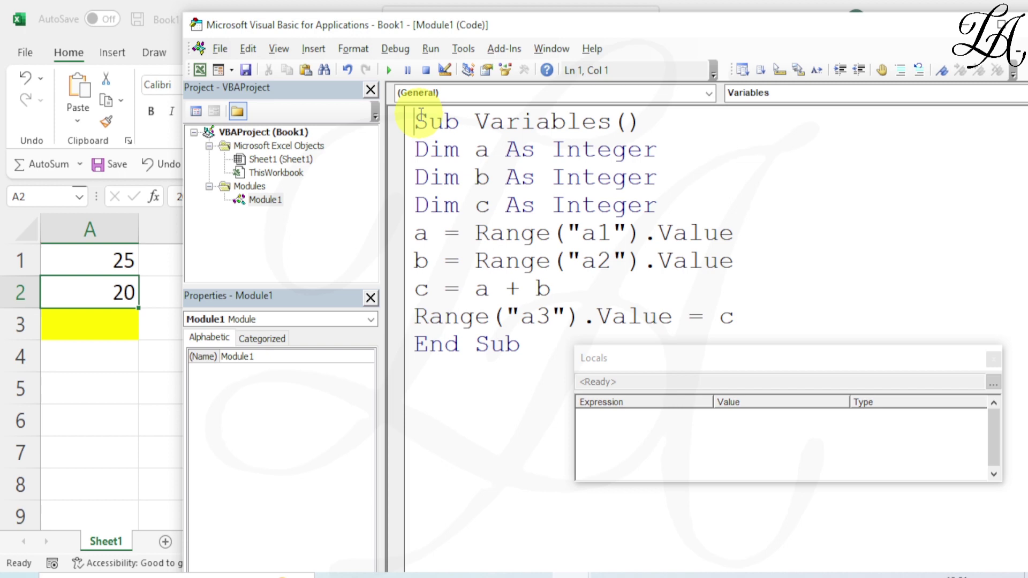
key(F8)
key(F8)
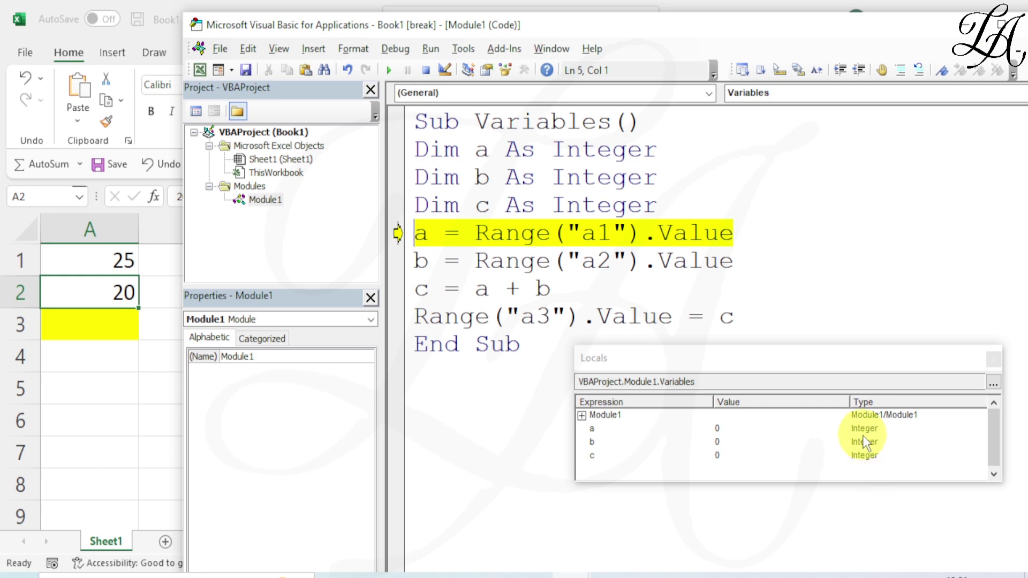
key(F8)
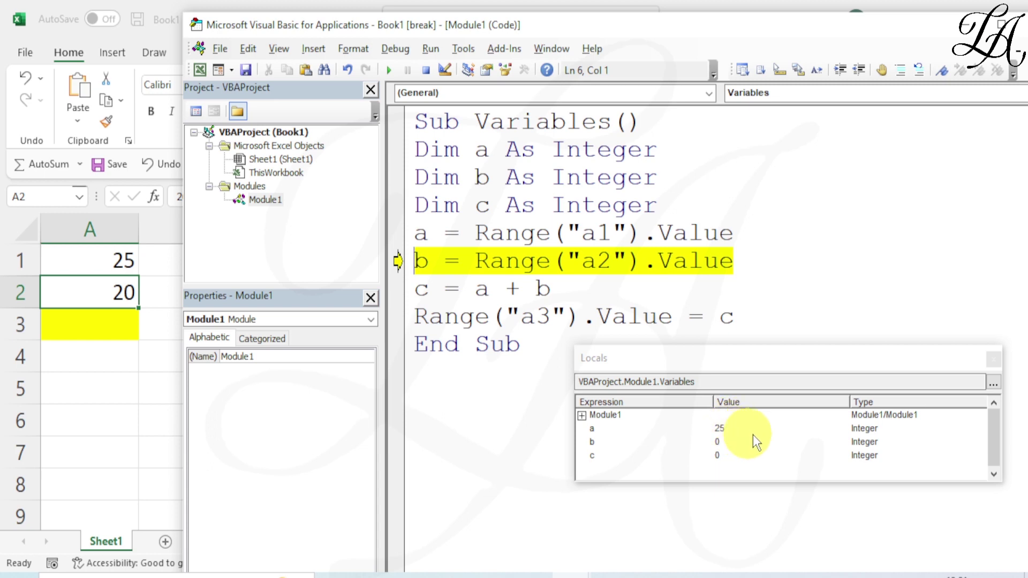
key(F8)
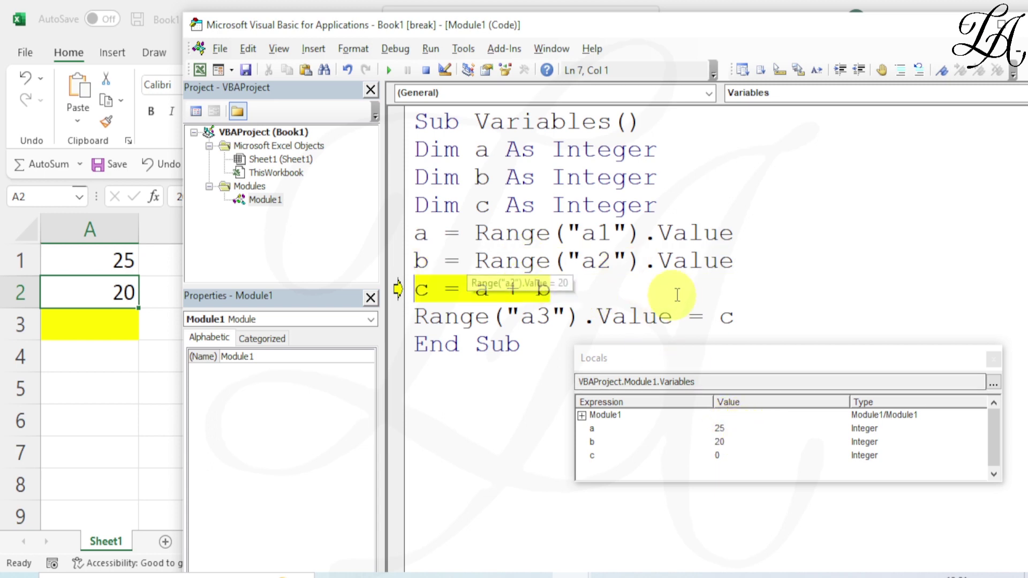
key(F8)
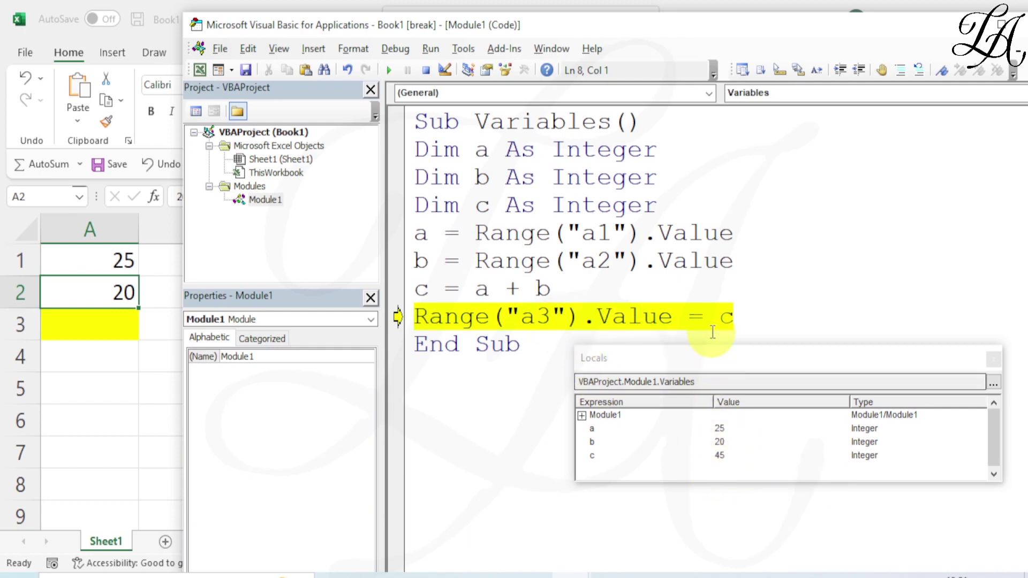
key(F8)
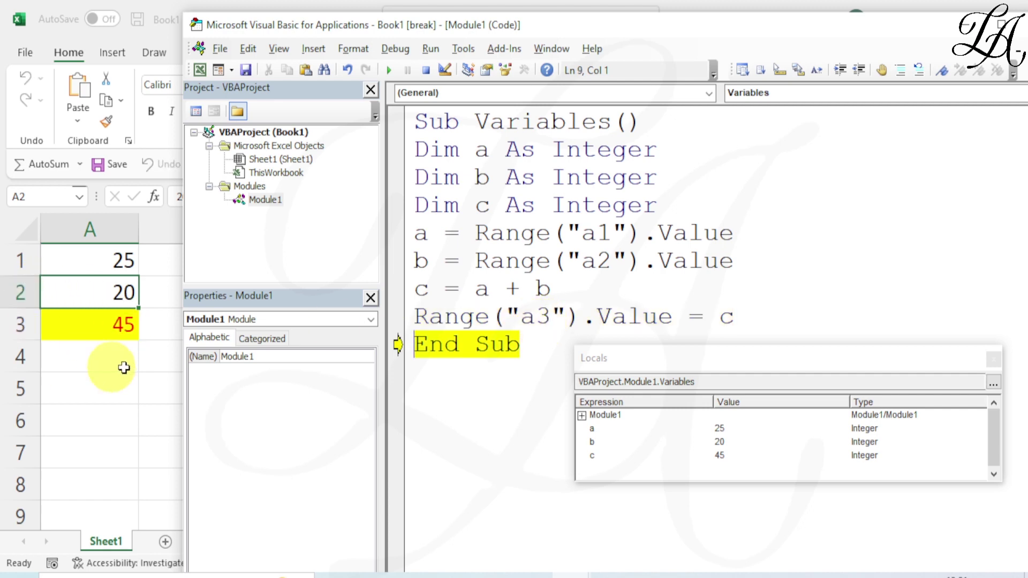
click(129, 336)
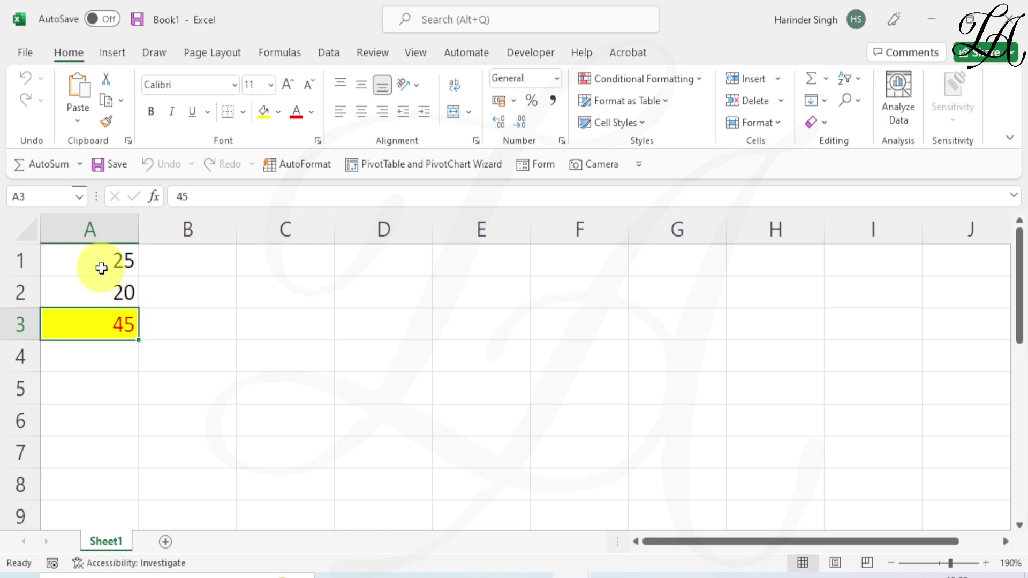
Clear the 45 from cell A3 and finish the paused macro run.
click(104, 324)
key(Delete)
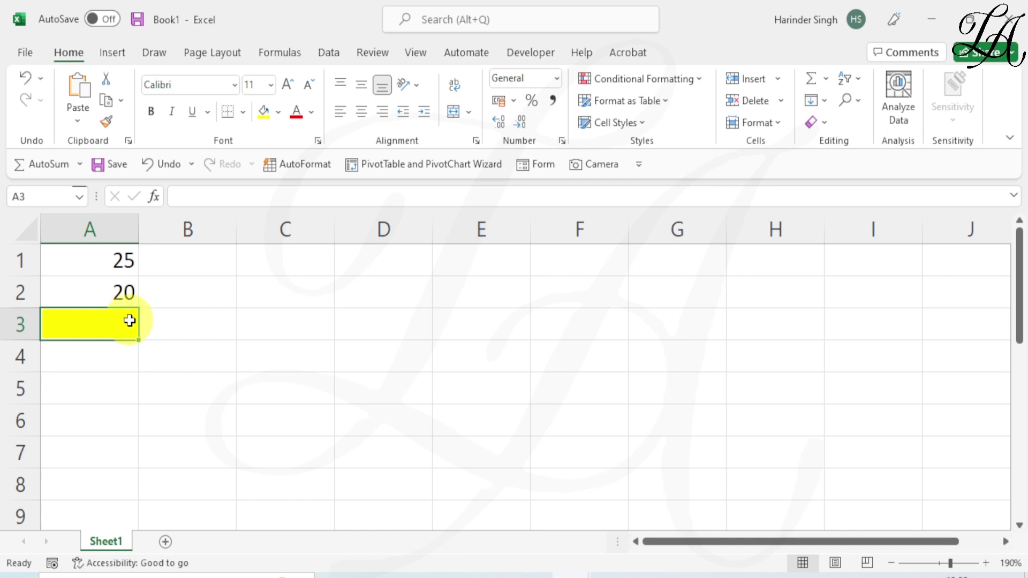
click(562, 576)
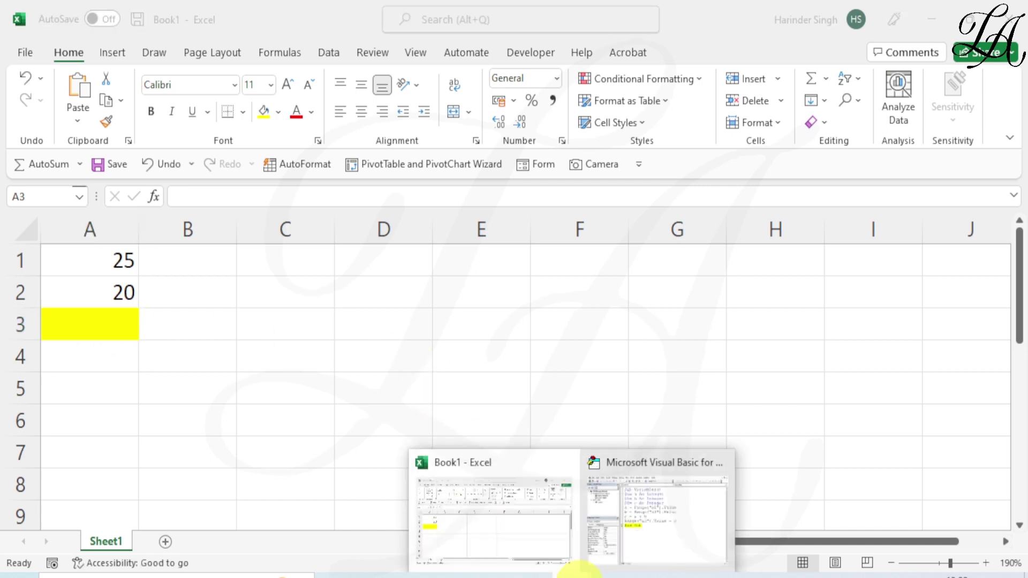
click(594, 535)
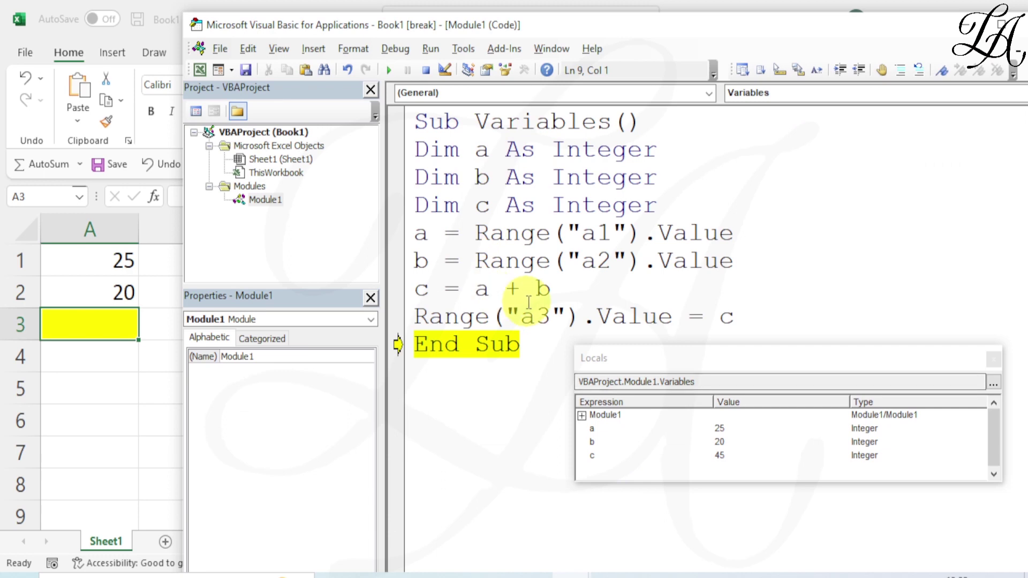
key(F8)
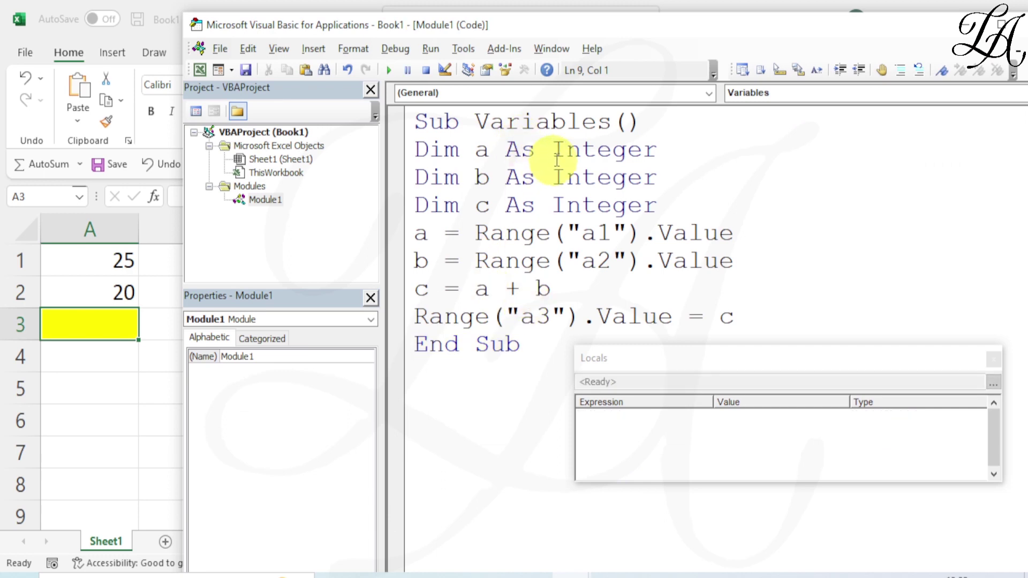
Change the Dim declarations of a, b and c from Integer to String.
drag(552, 150, 659, 155)
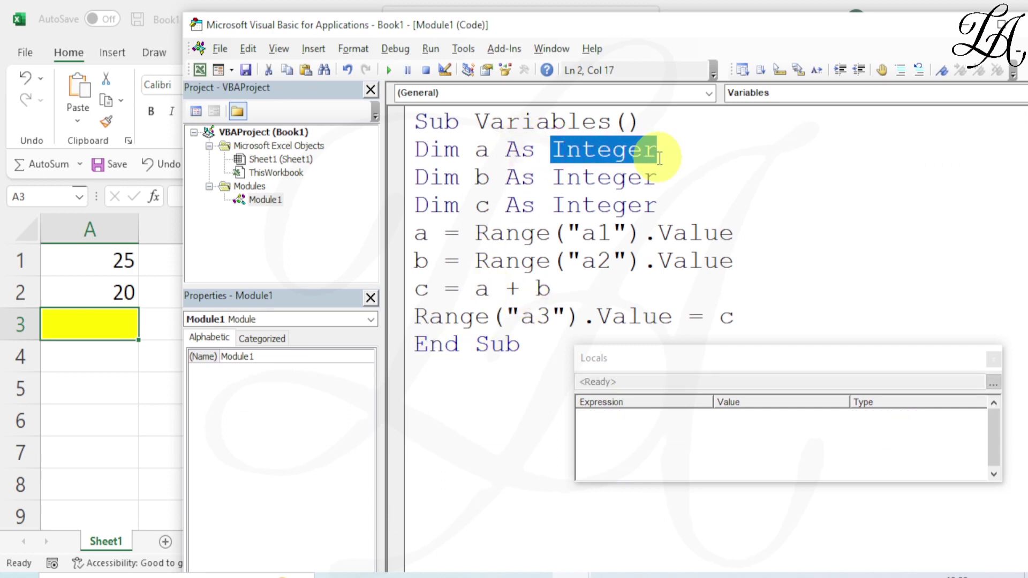
text(s Str)
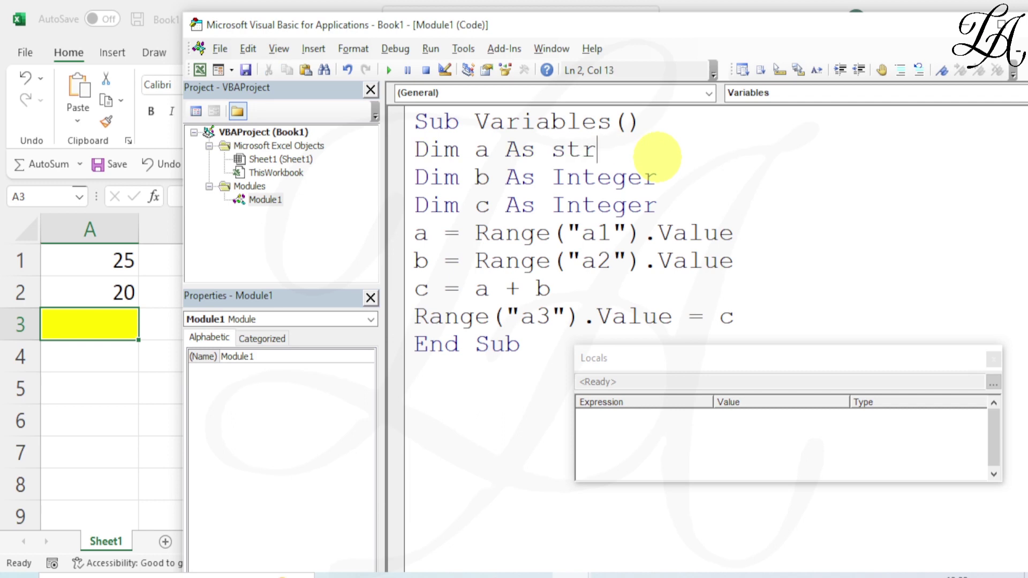
text(ing)
key(Down)
key(BackSpace)
key(BackSpace)
key(BackSpace)
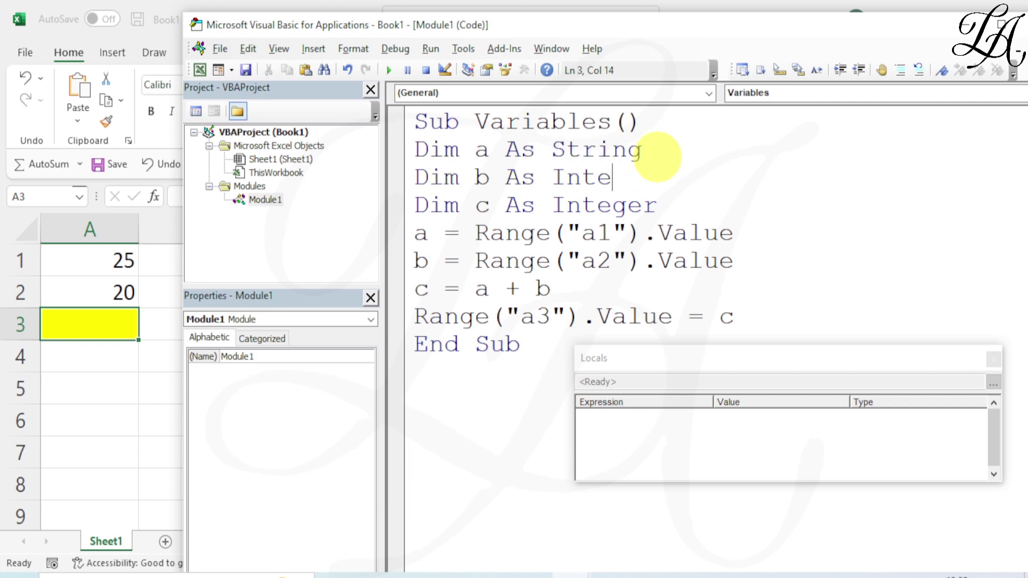
key(BackSpace)
key(BackSpace)
key(BackSpace)
key(BackSpace)
text(s)
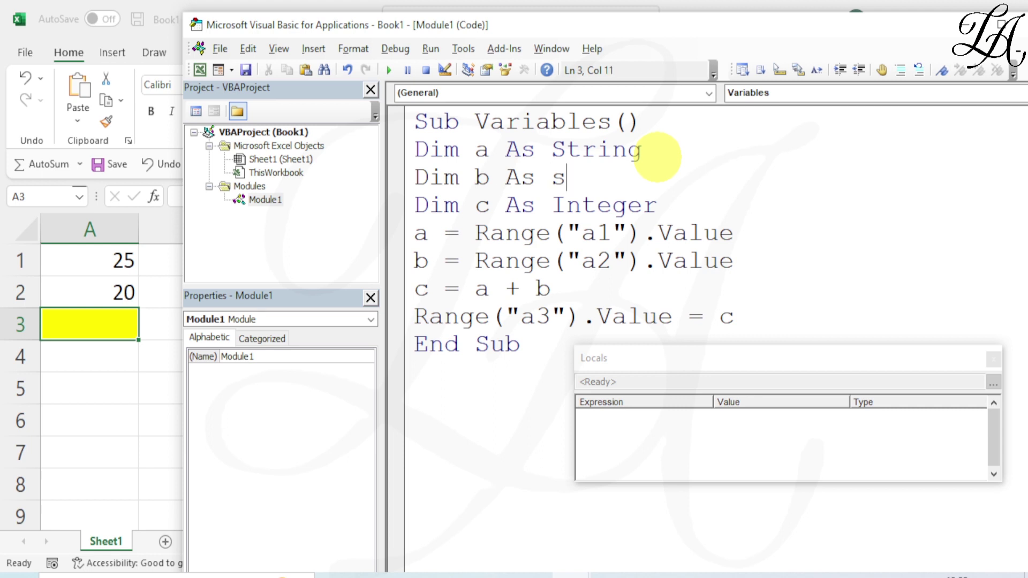
text(tring)
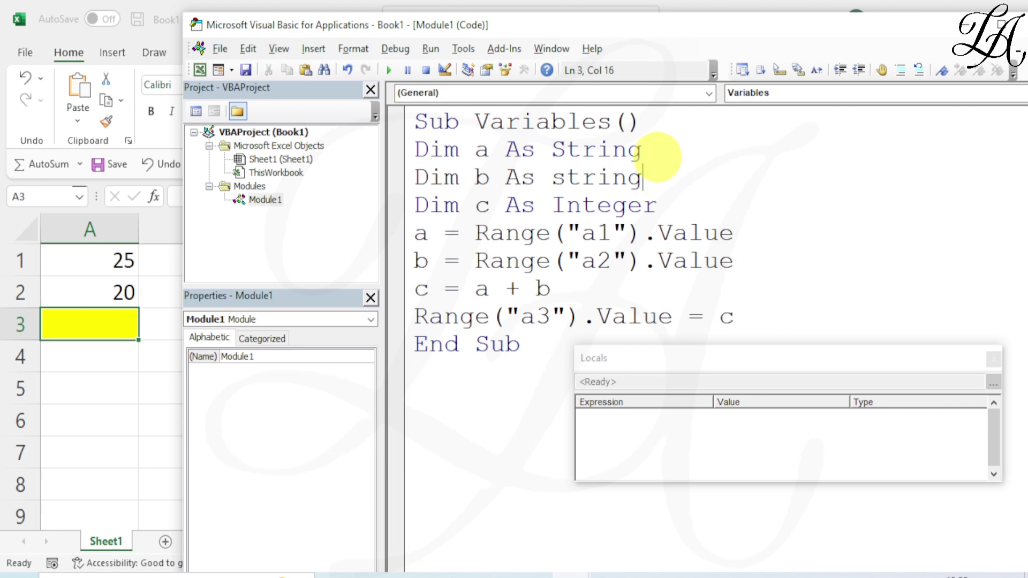
key(Down)
key(Delete)
key(BackSpace)
key(BackSpace)
key(BackSpace)
key(BackSpace)
key(BackSpace)
key(BackSpace)
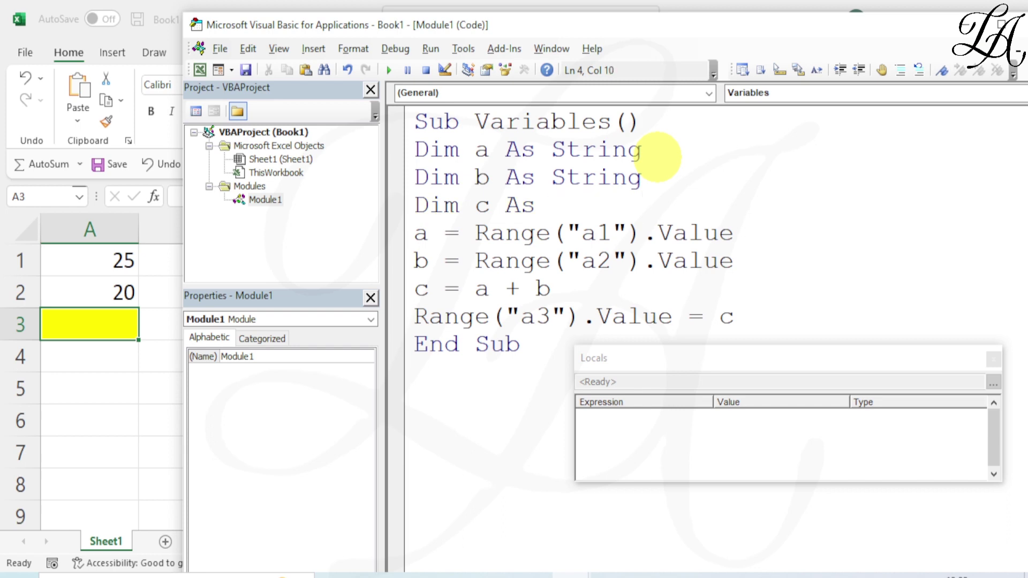
text(strin)
text(g)
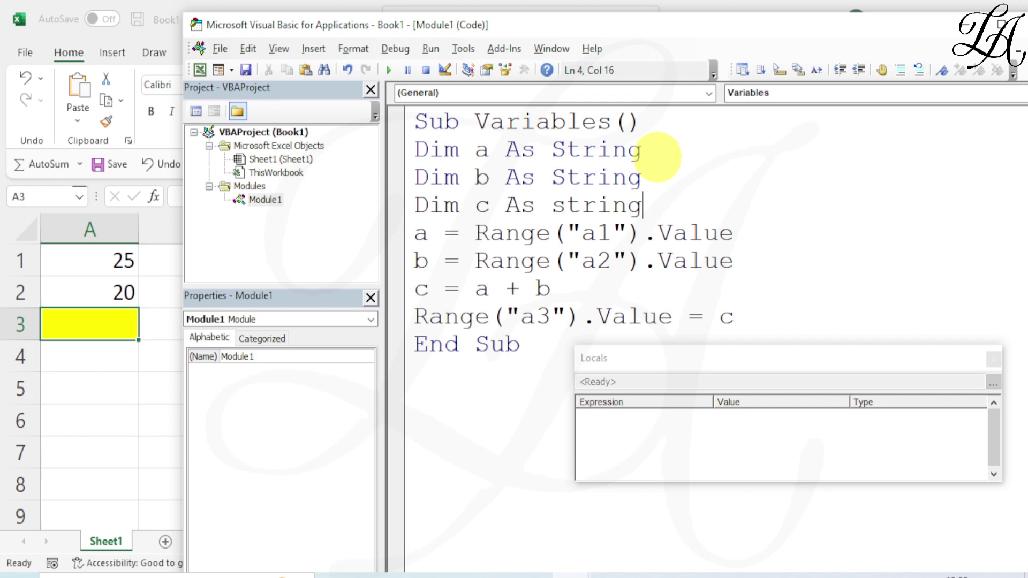
Step through the String version of the macro, watching c become "2520" in the Locals window.
click(420, 114)
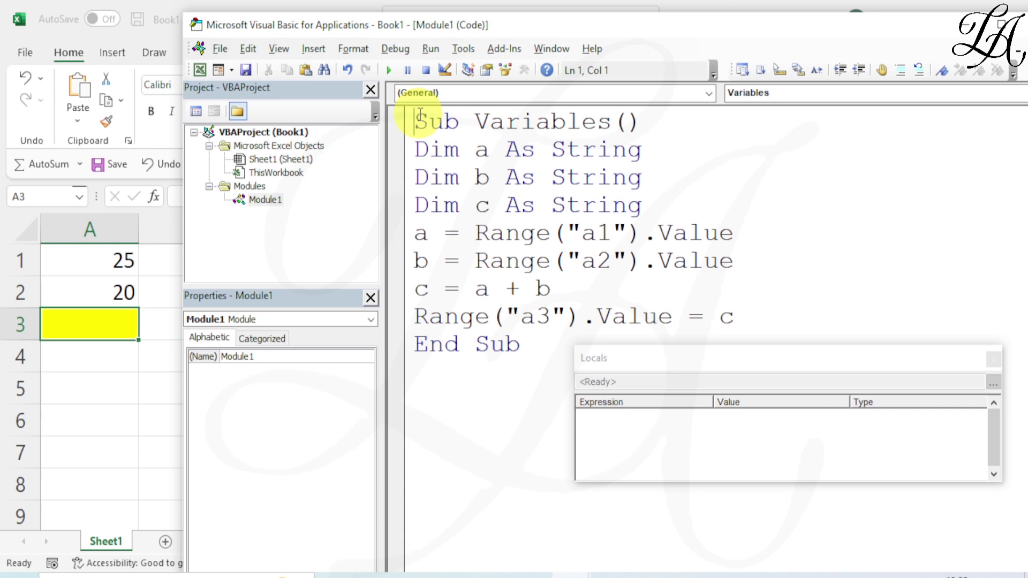
key(F8)
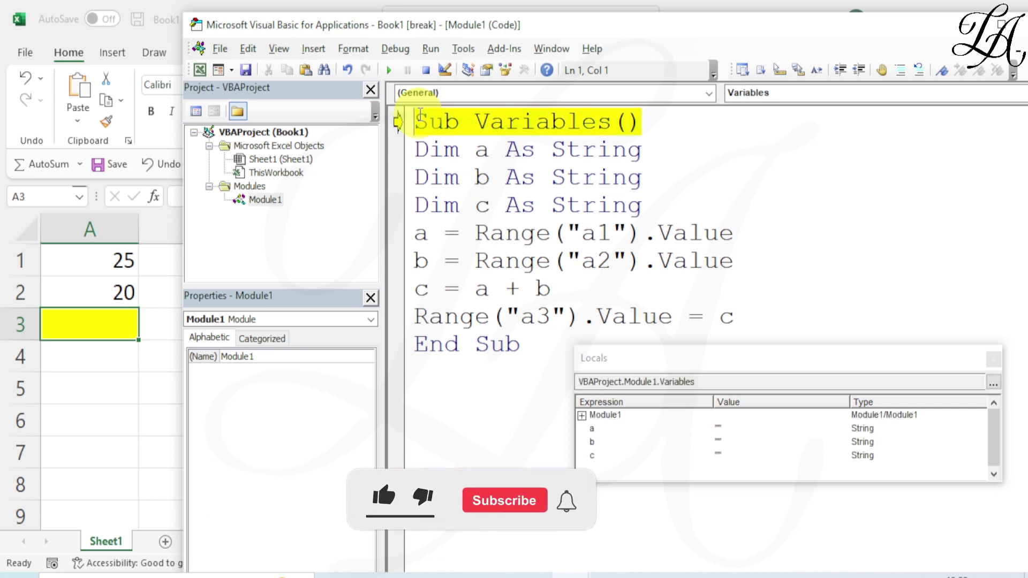
key(F8)
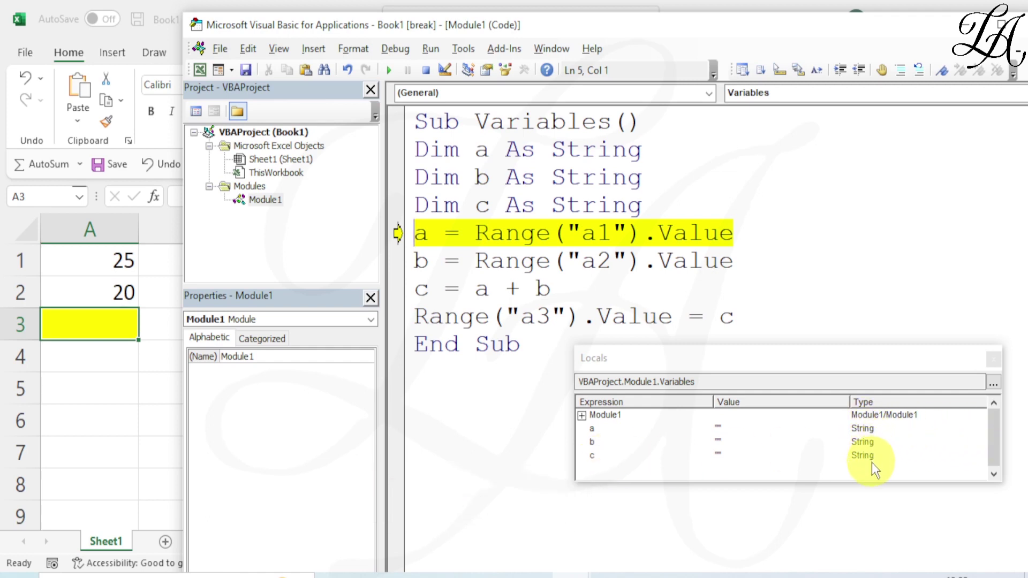
key(F8)
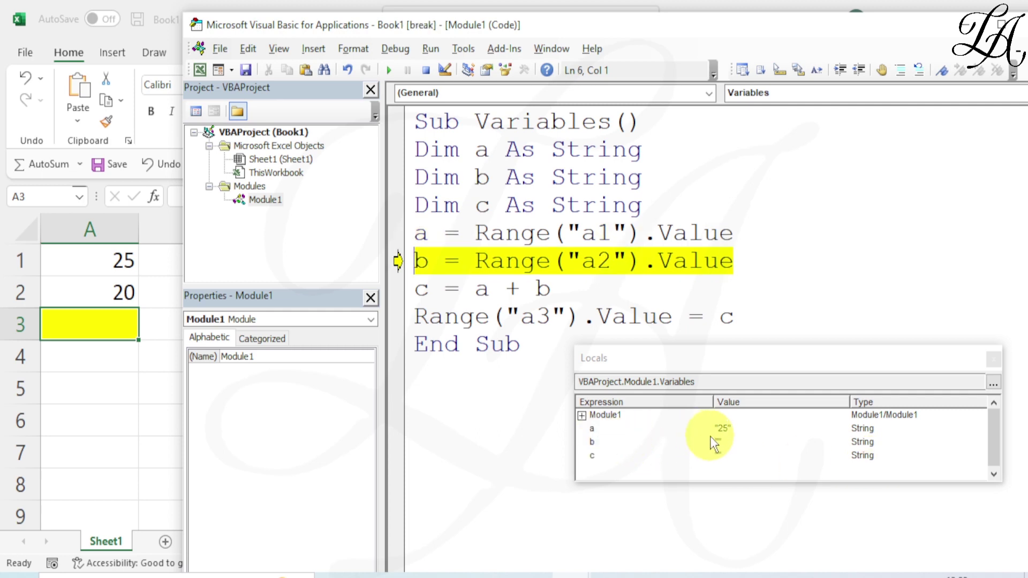
key(F8)
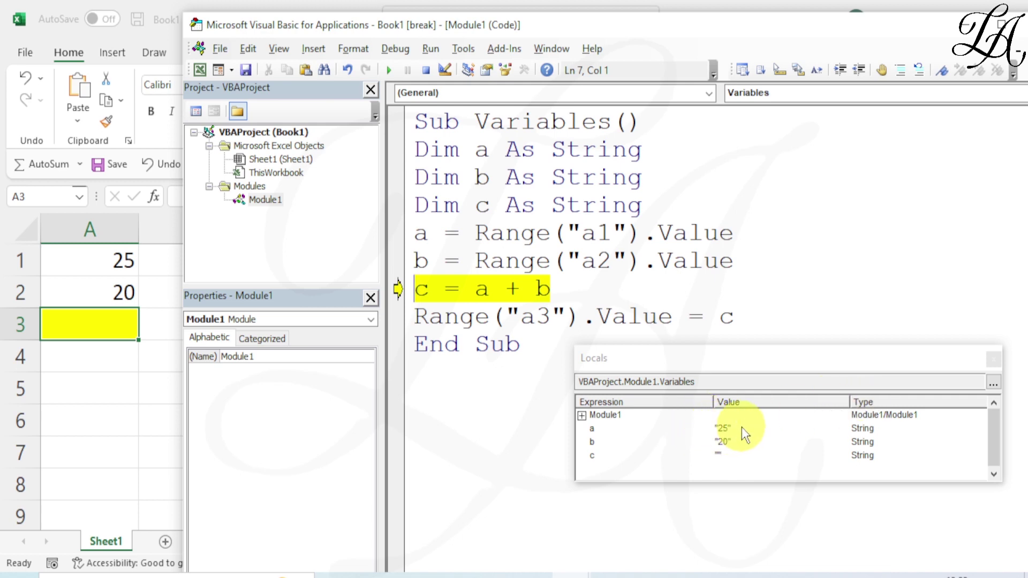
key(F8)
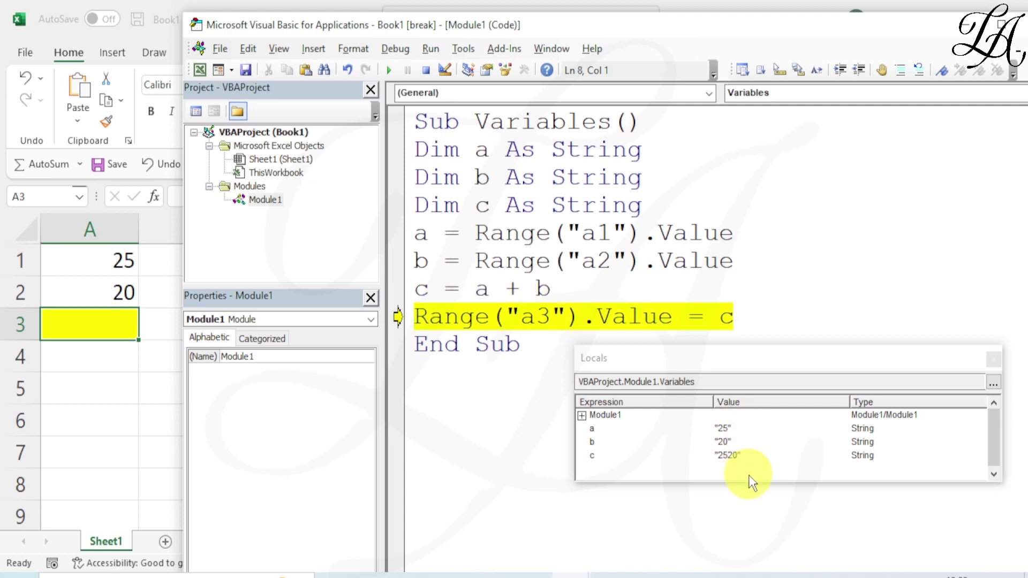
key(F8)
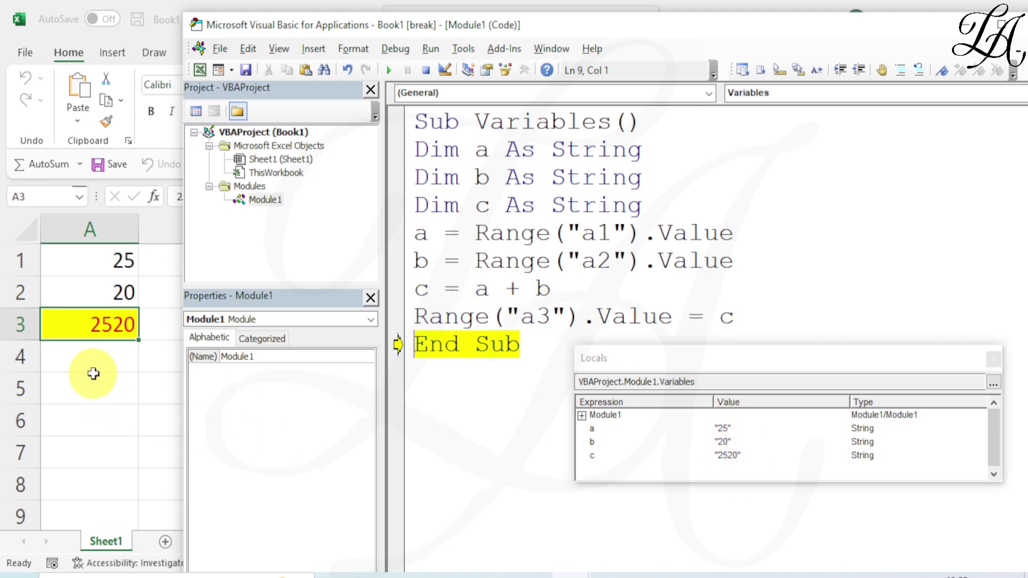
click(100, 363)
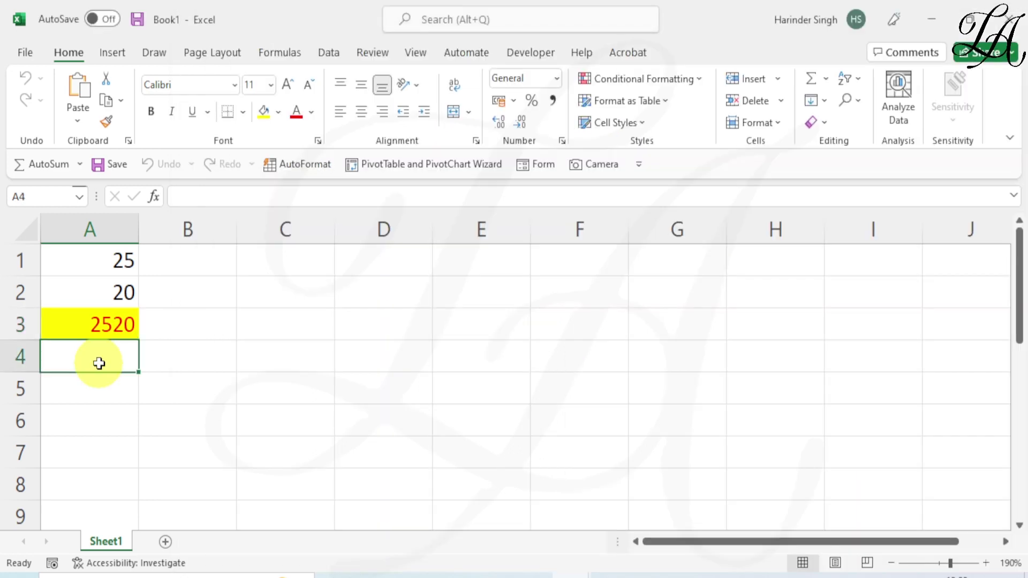
Select cell C3 on the worksheet, beside the 2520 result.
click(166, 329)
click(305, 328)
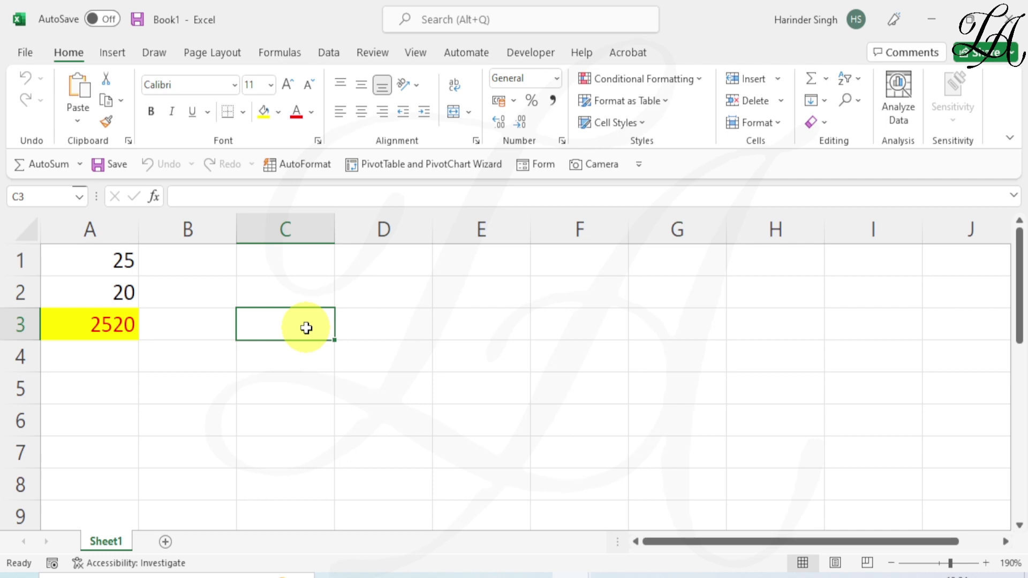
Enter the number 25 in cell C3 and reselect it.
text(25)
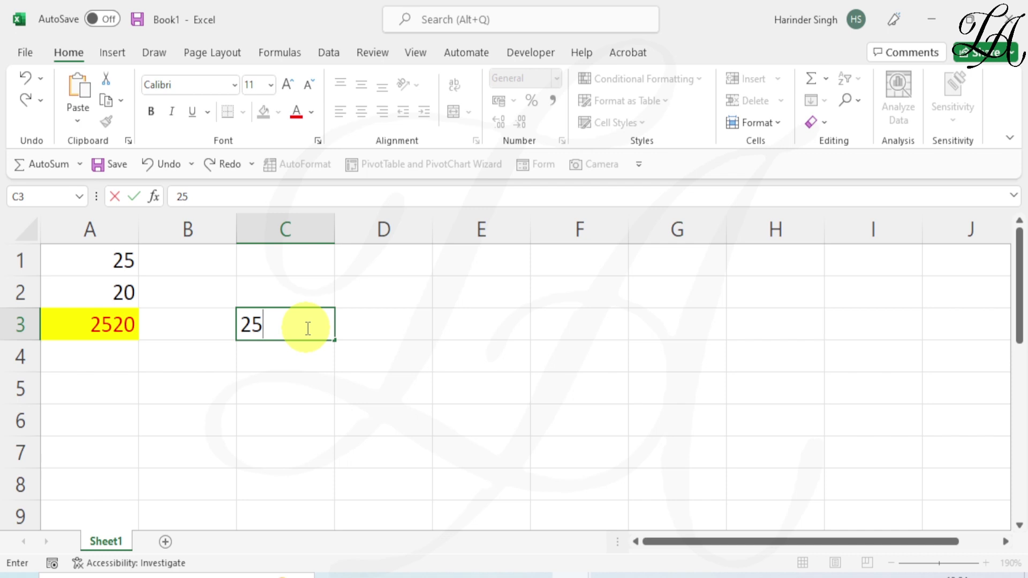
click(307, 345)
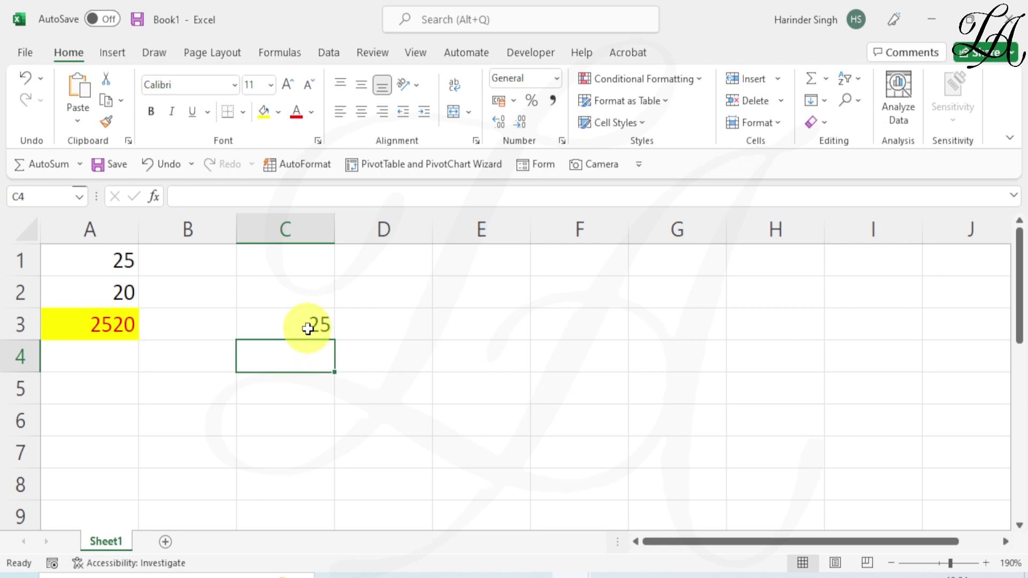
click(308, 330)
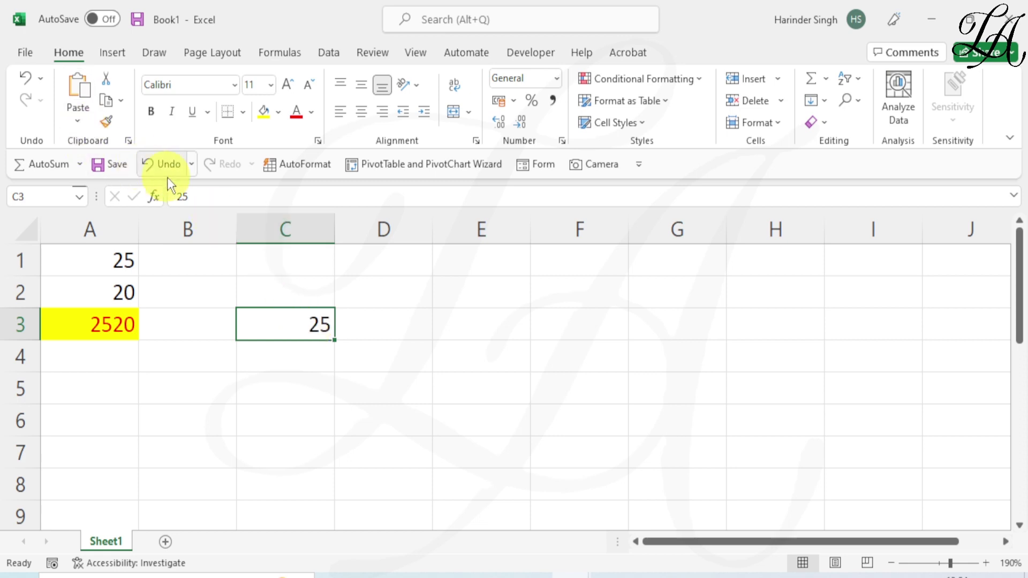
Store C3's 25 as text by adding a leading apostrophe.
click(178, 196)
text(')
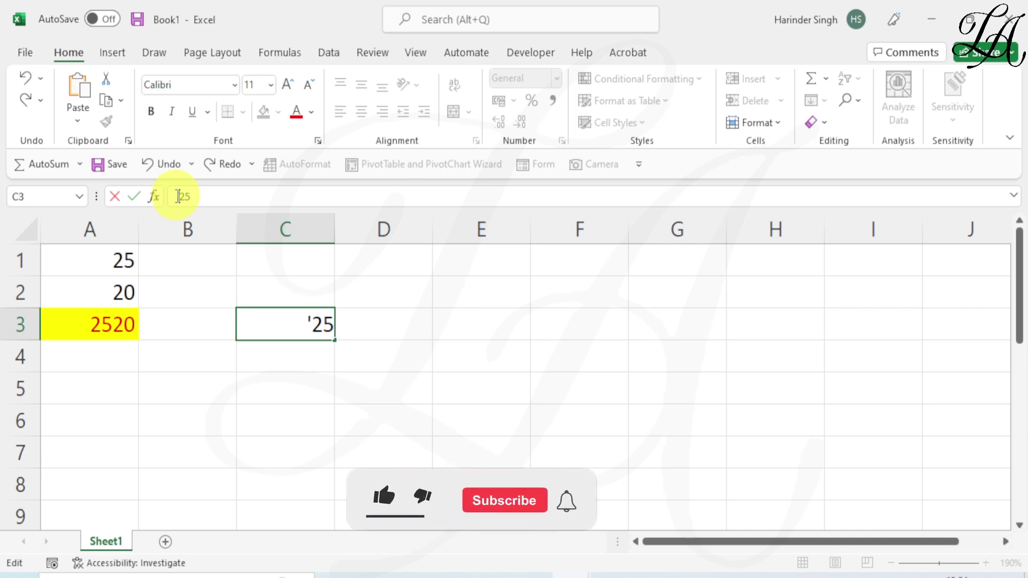
key(Return)
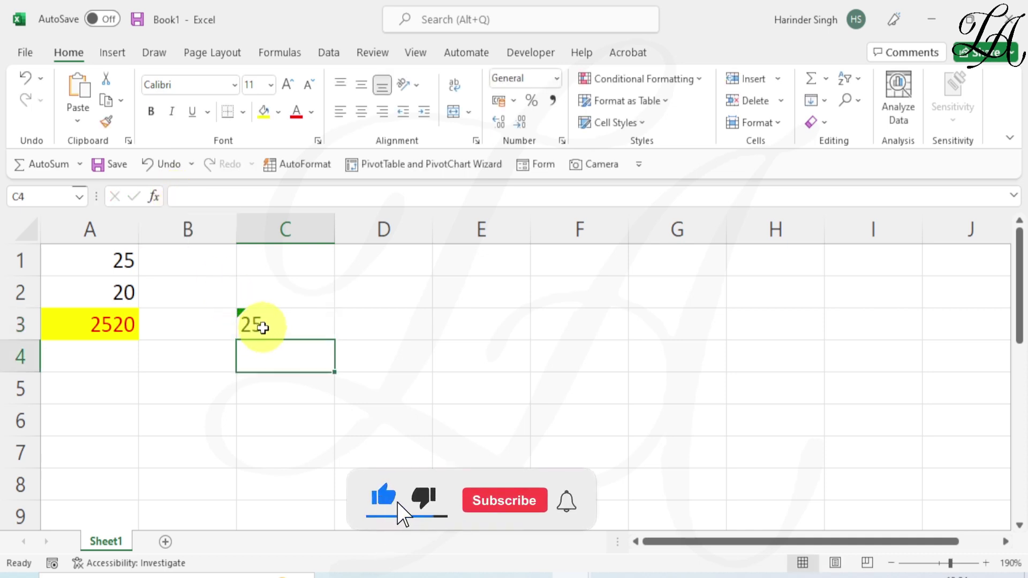
click(259, 326)
Enter 25 as a number in E3 and compare it with the text 25 in C3.
click(468, 323)
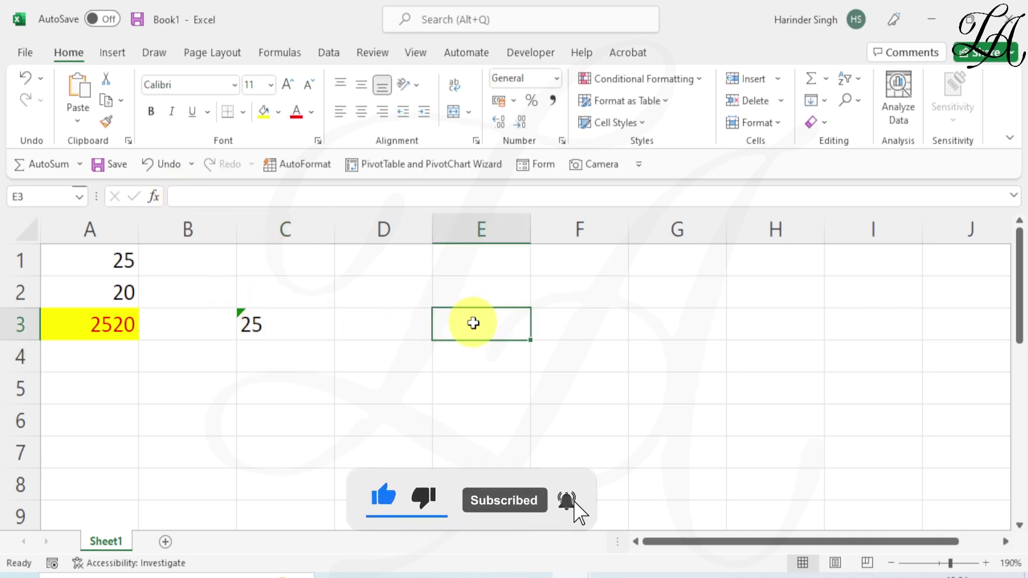
text(25)
key(Return)
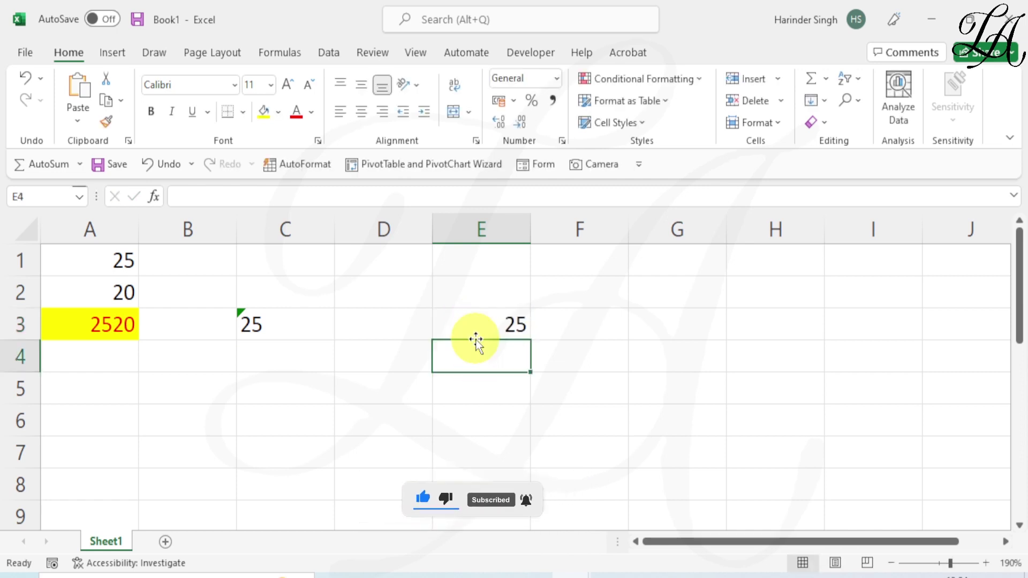
click(511, 326)
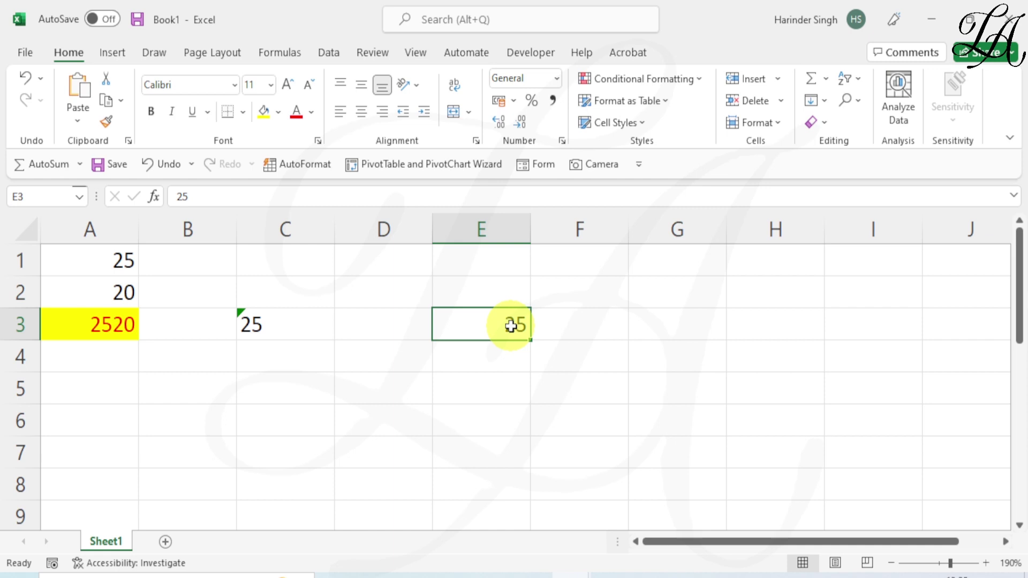
click(252, 325)
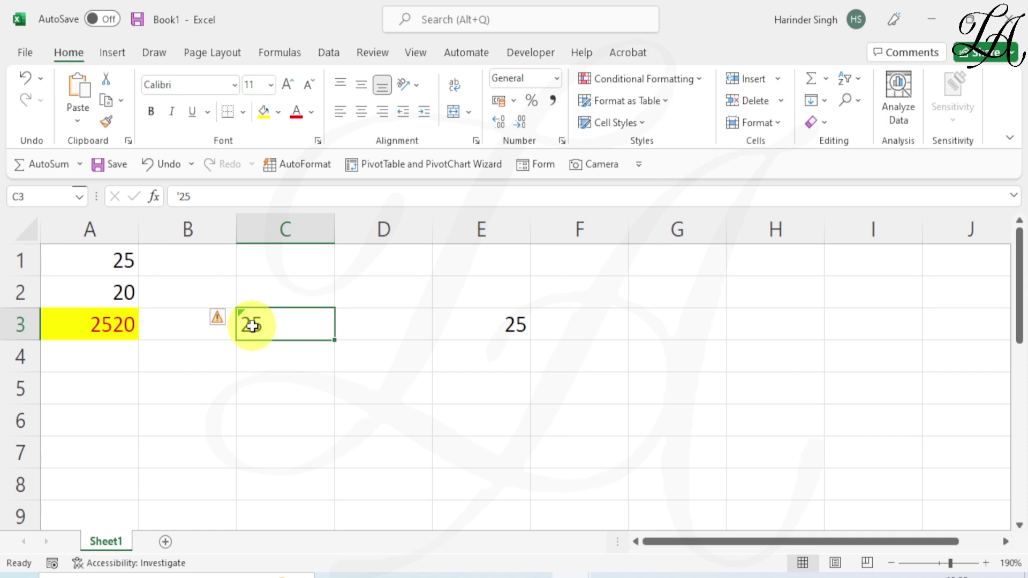
mouse_move(217, 320)
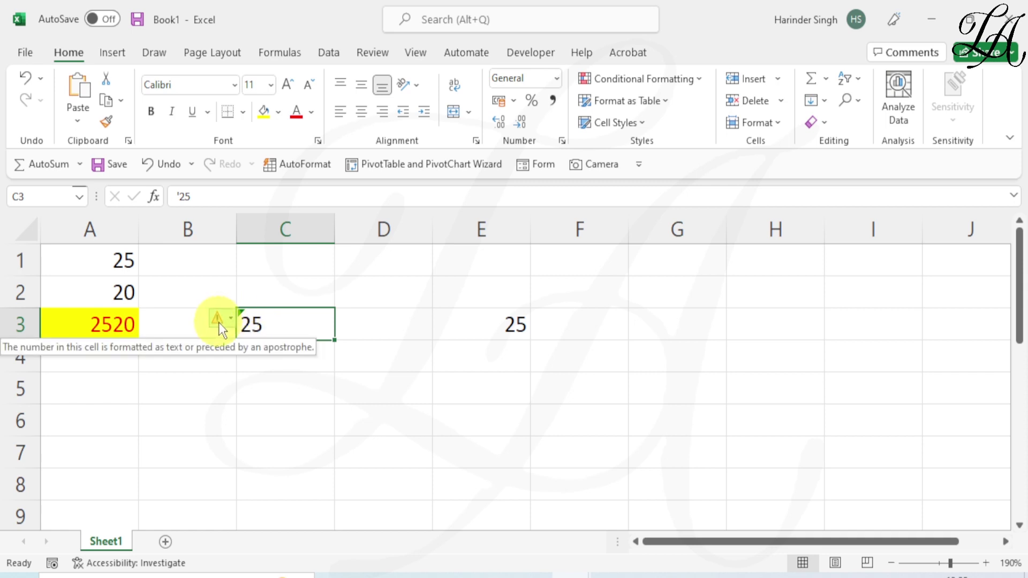
Inspect and dismiss C3's error-check options, then compare the text and number entries again.
click(230, 321)
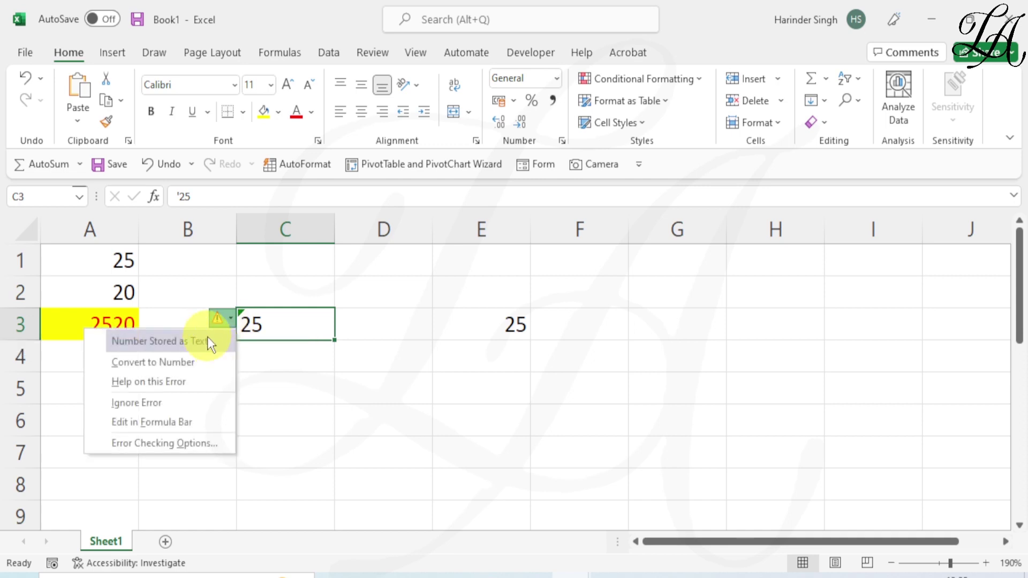
click(268, 364)
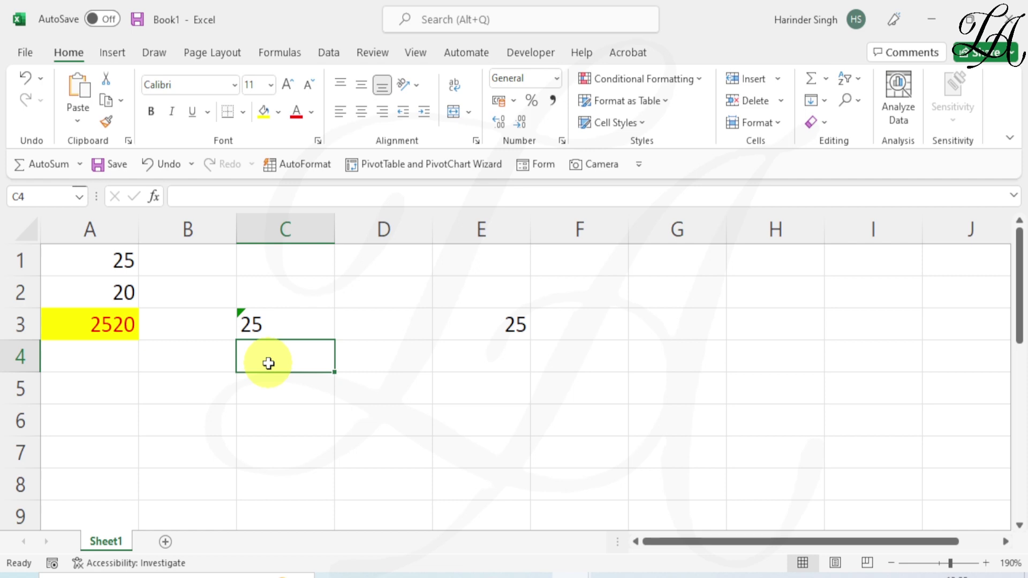
click(276, 335)
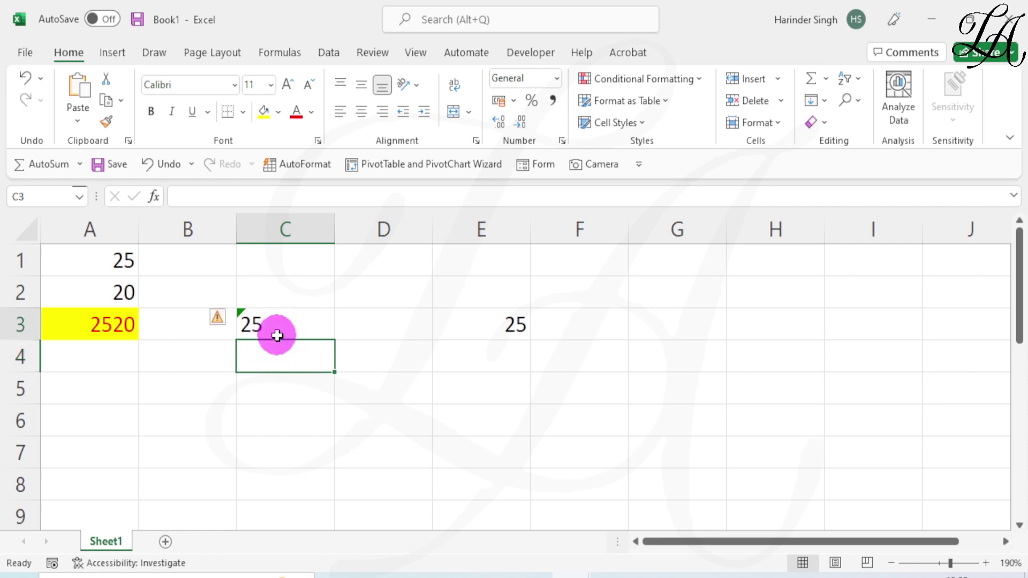
click(513, 334)
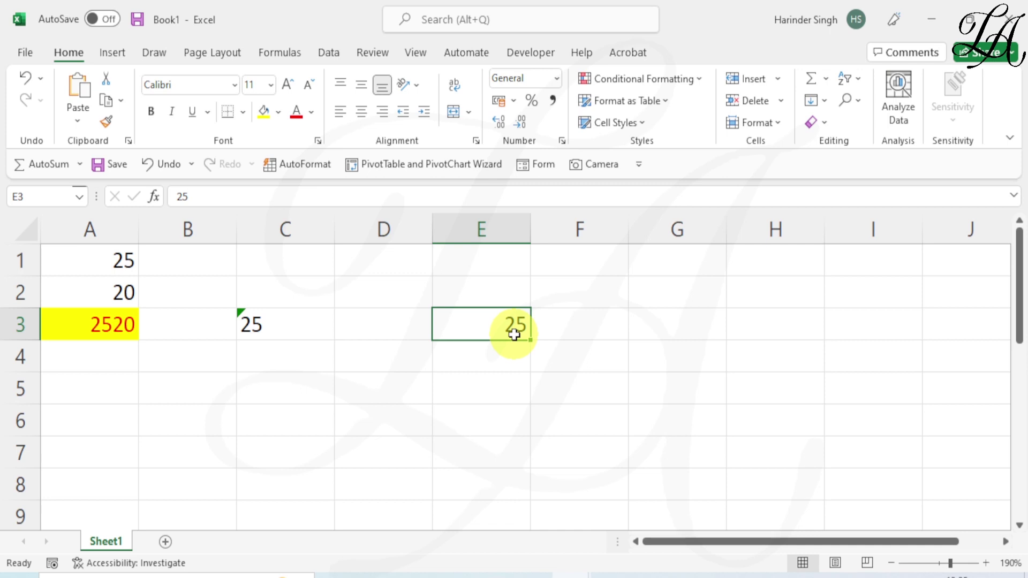
click(521, 355)
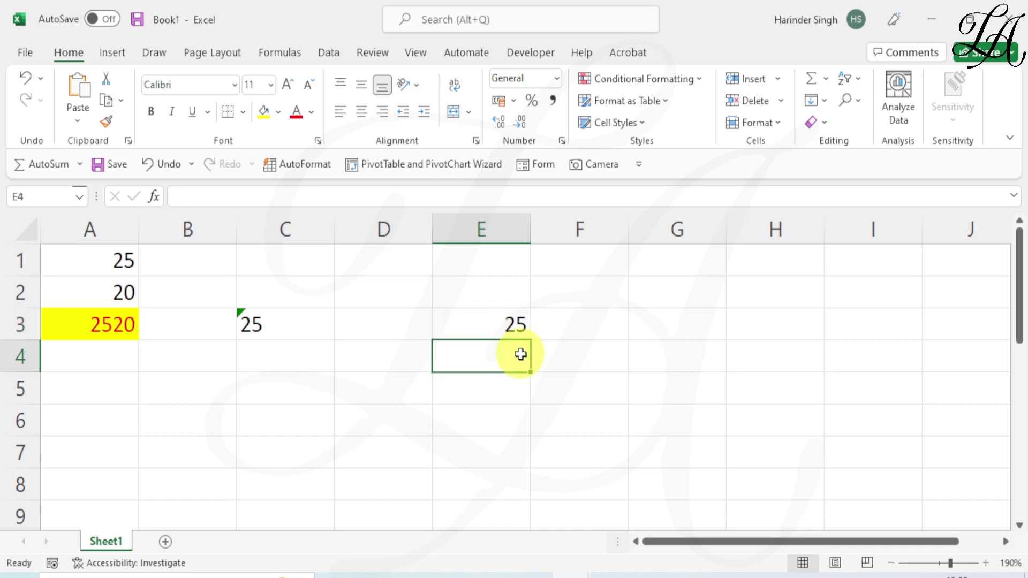
Enter 45, 10, 23 and 74 into E4 through E7, then select E3.
text(45)
key(Return)
text(10)
key(Return)
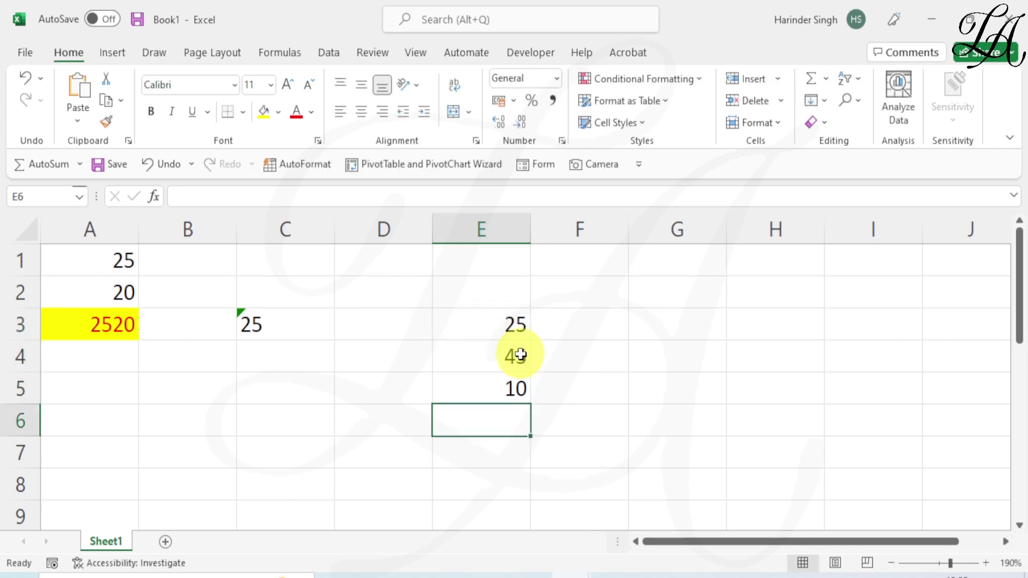
text(23)
key(Return)
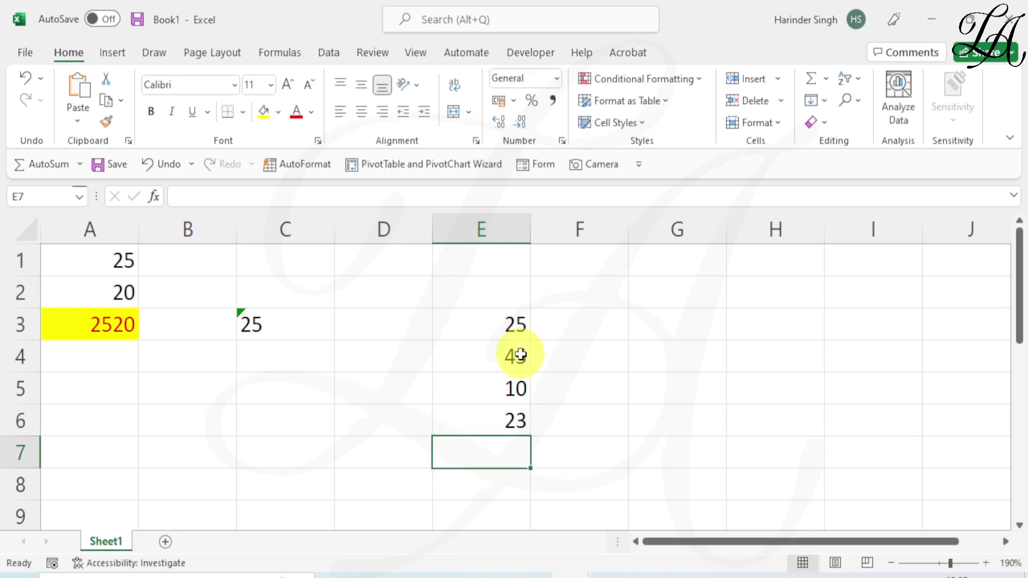
text(74)
key(Return)
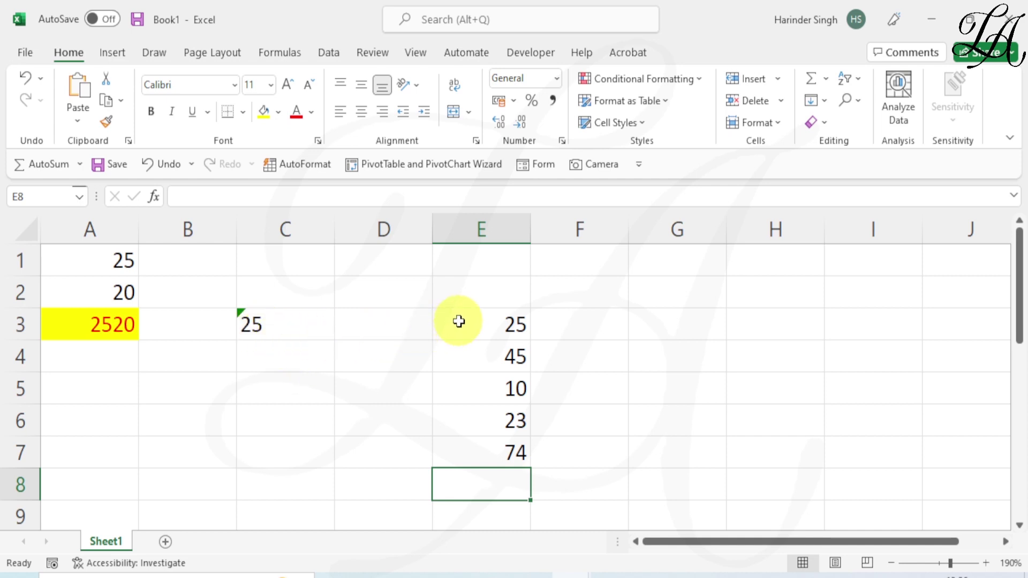
click(490, 321)
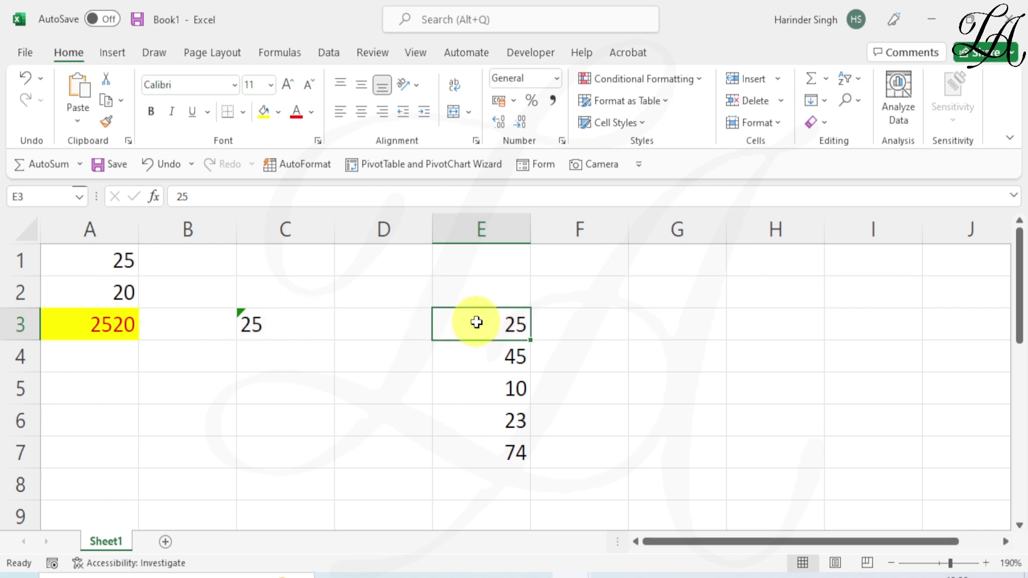
Review C3's number-stored-as-text warning and the values in A1 and A2.
click(301, 325)
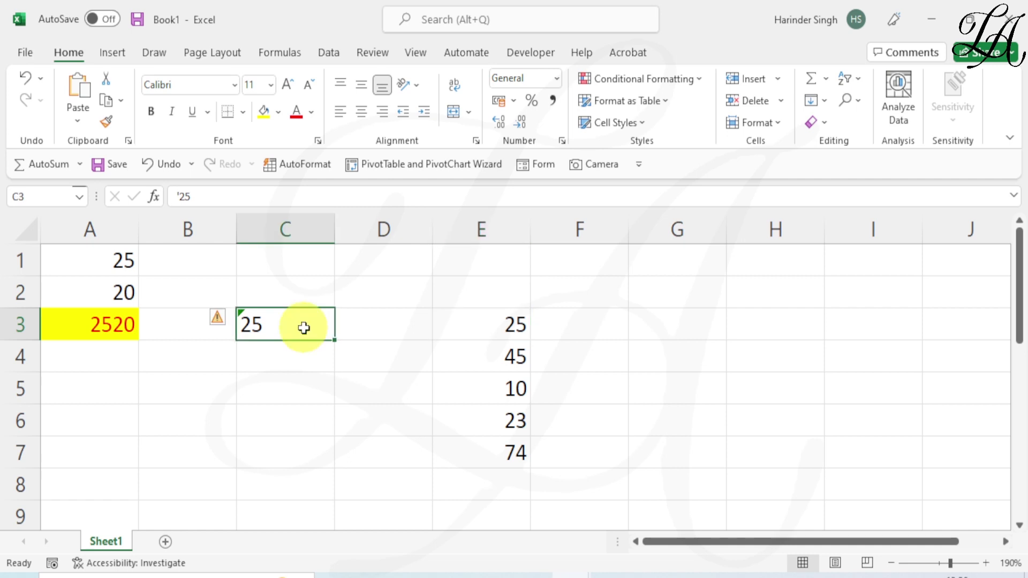
click(300, 326)
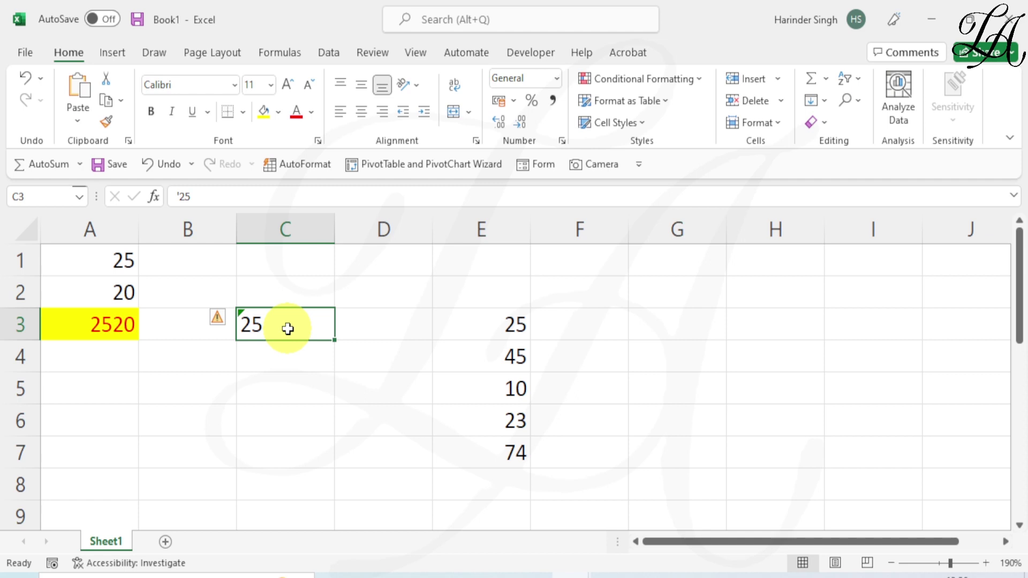
click(80, 266)
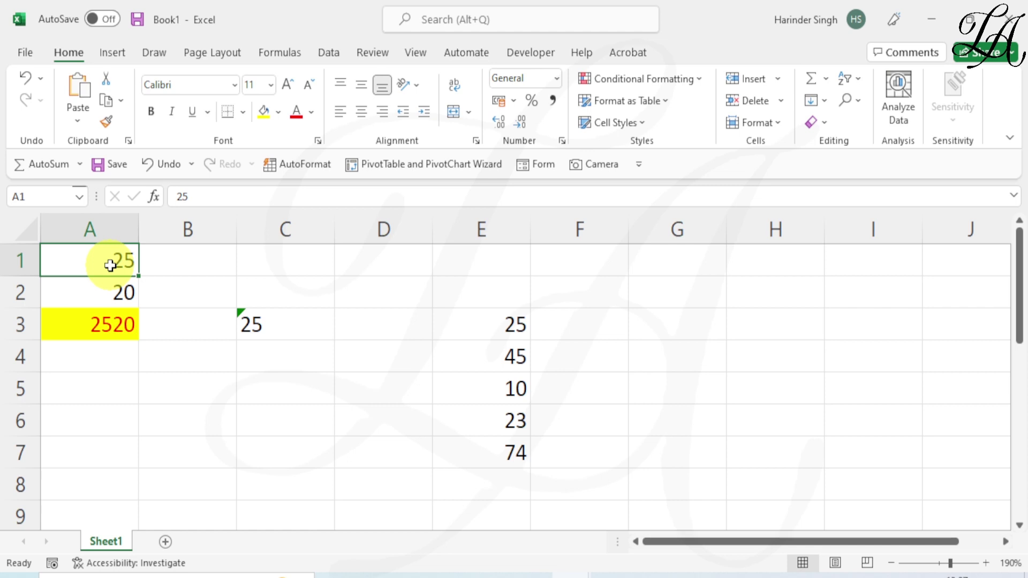
click(116, 293)
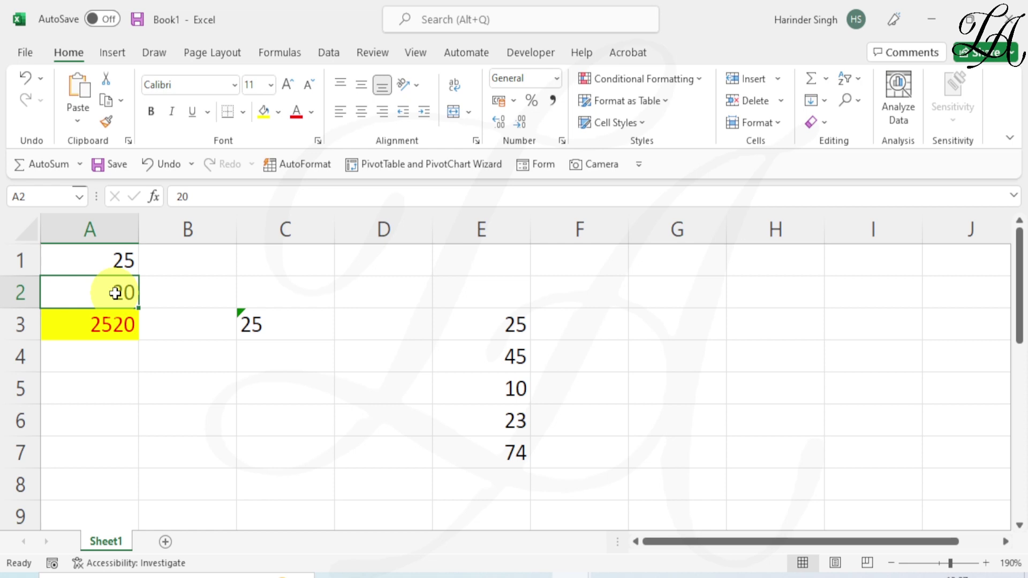
Recheck 25, 20 and the joined 2520 in A3, then bring the VBA editor forward.
click(115, 325)
click(119, 261)
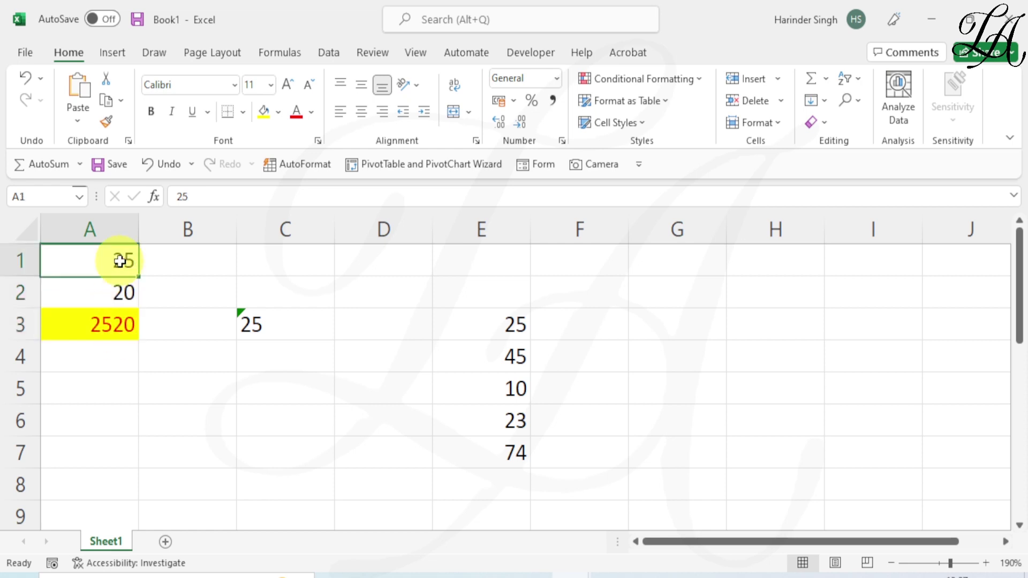
click(114, 292)
click(113, 326)
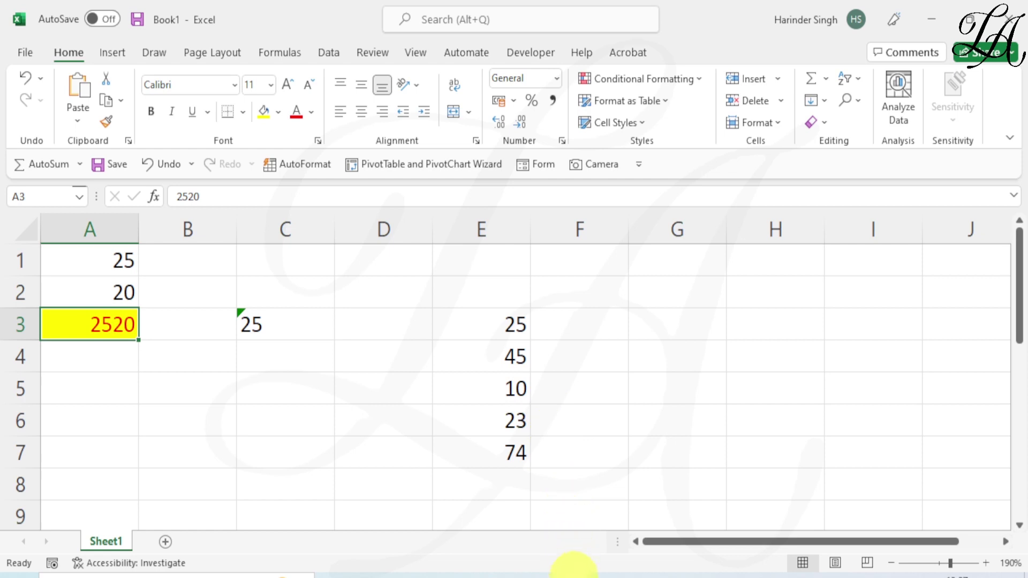
click(573, 571)
click(615, 536)
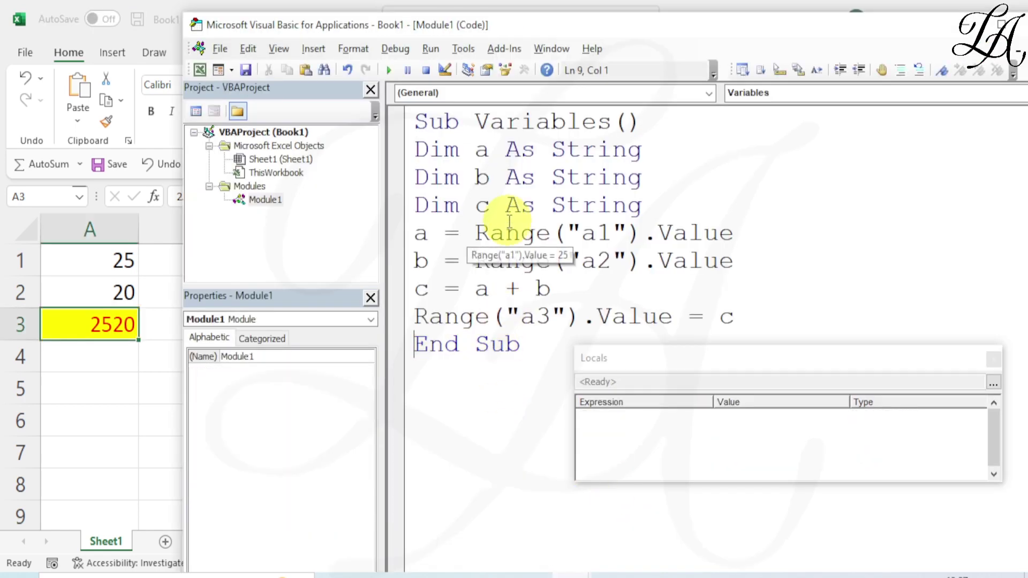
End the paused macro run and return to the worksheet at cell A1.
key(F8)
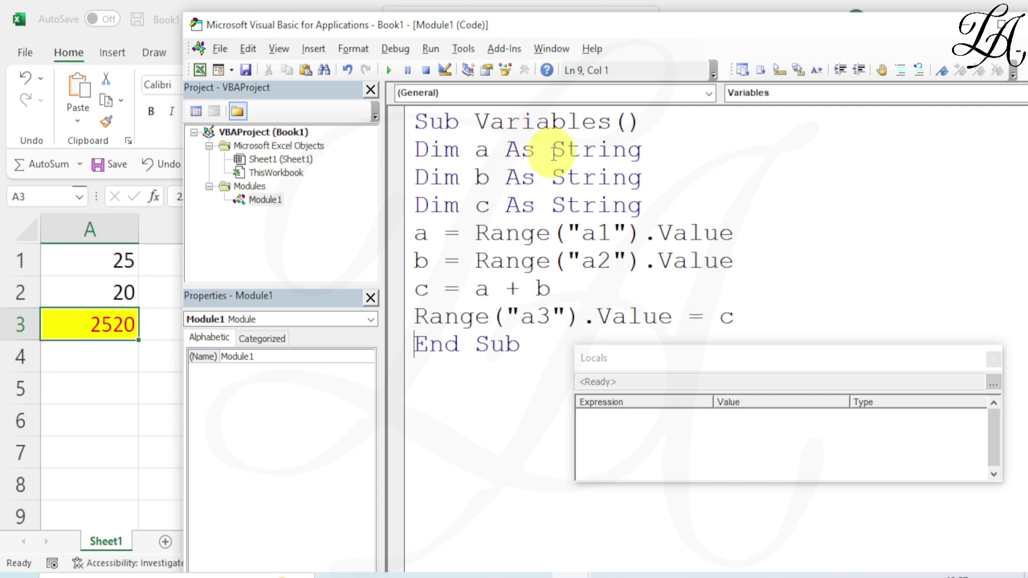
click(116, 260)
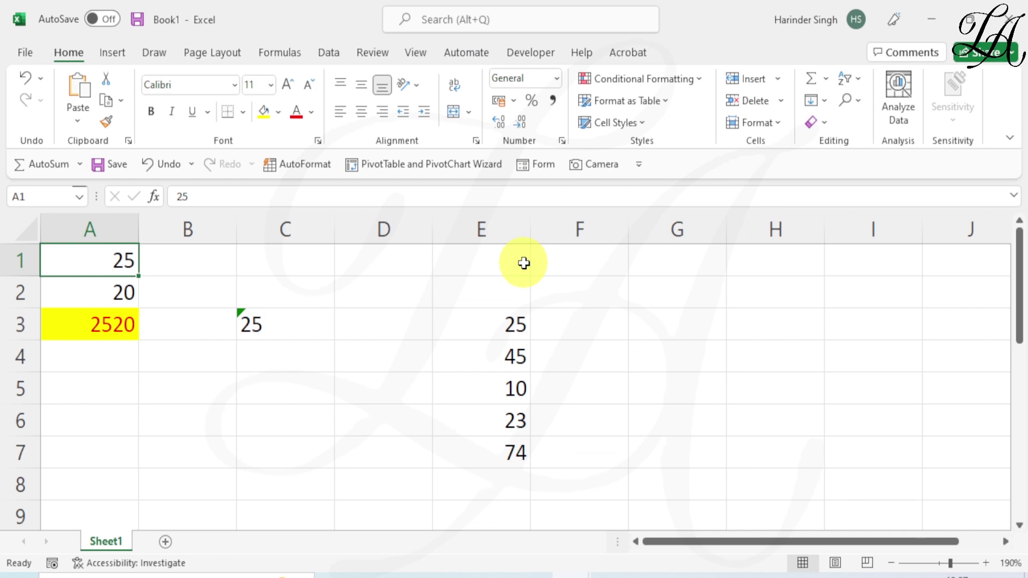
Enter Learnerz in A1 and Academy in A2, then clear cell A3.
text(lear)
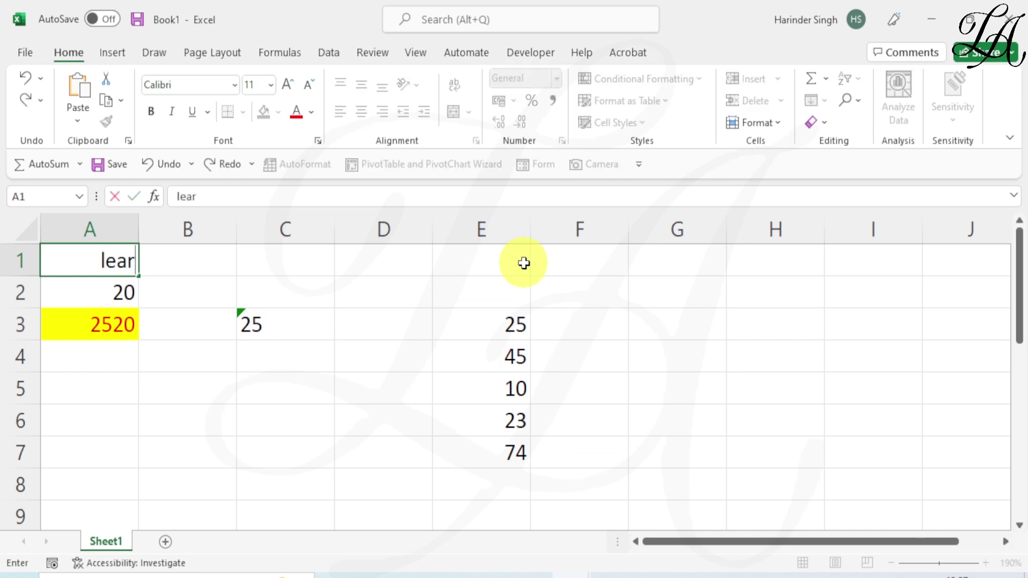
text(nerz)
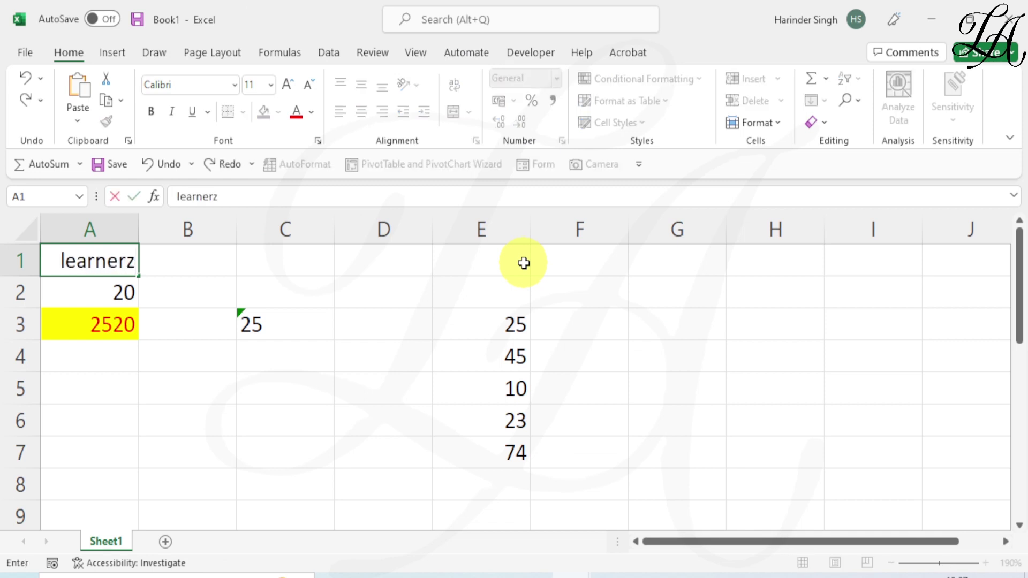
key(Return)
text(A)
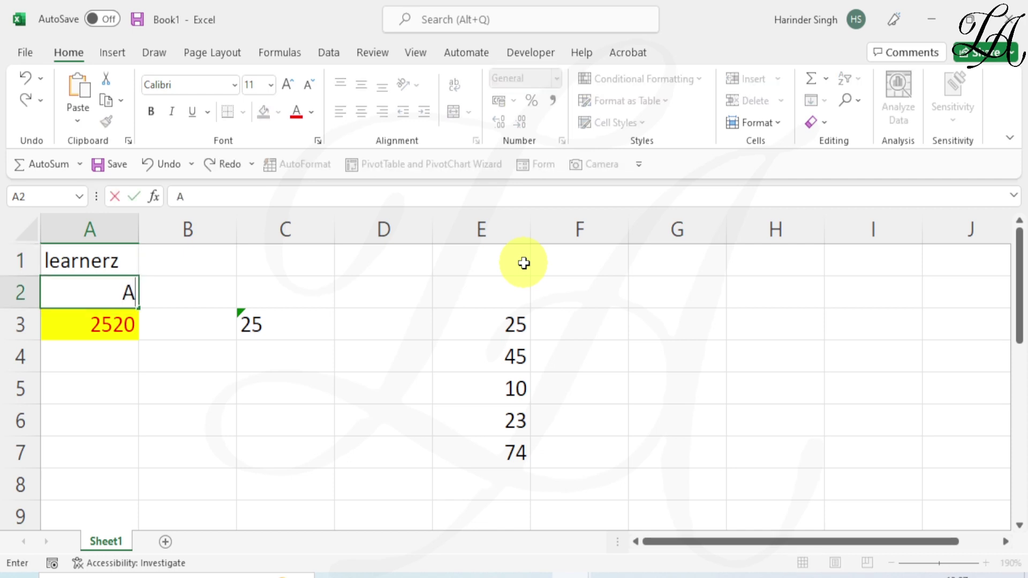
text(cadem)
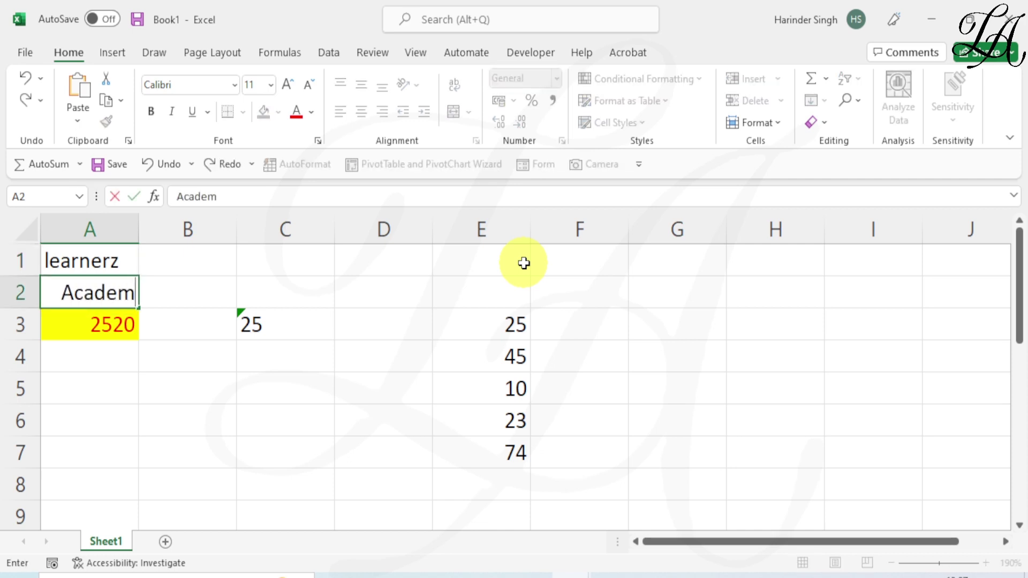
text(y)
click(73, 257)
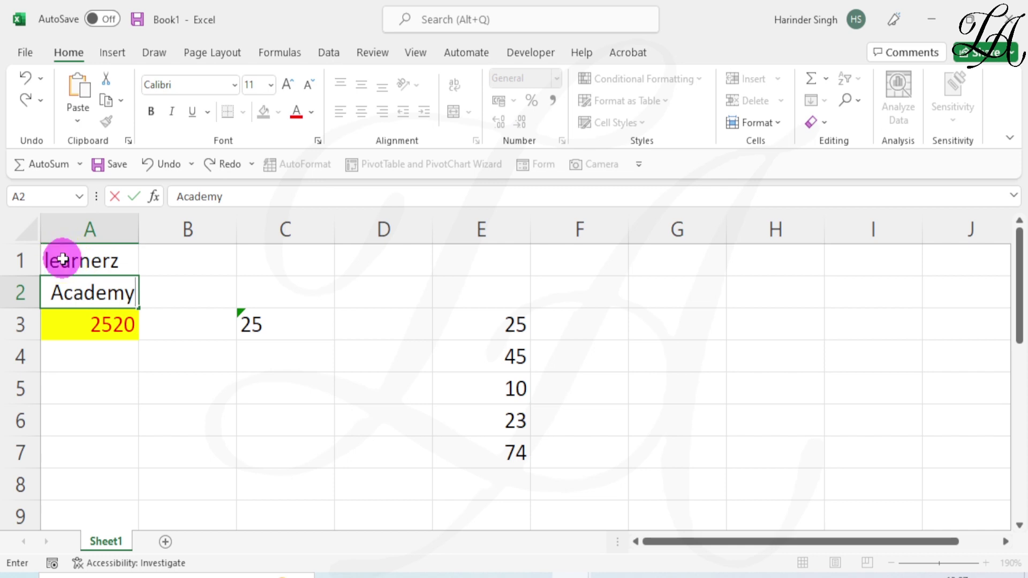
double_click(59, 260)
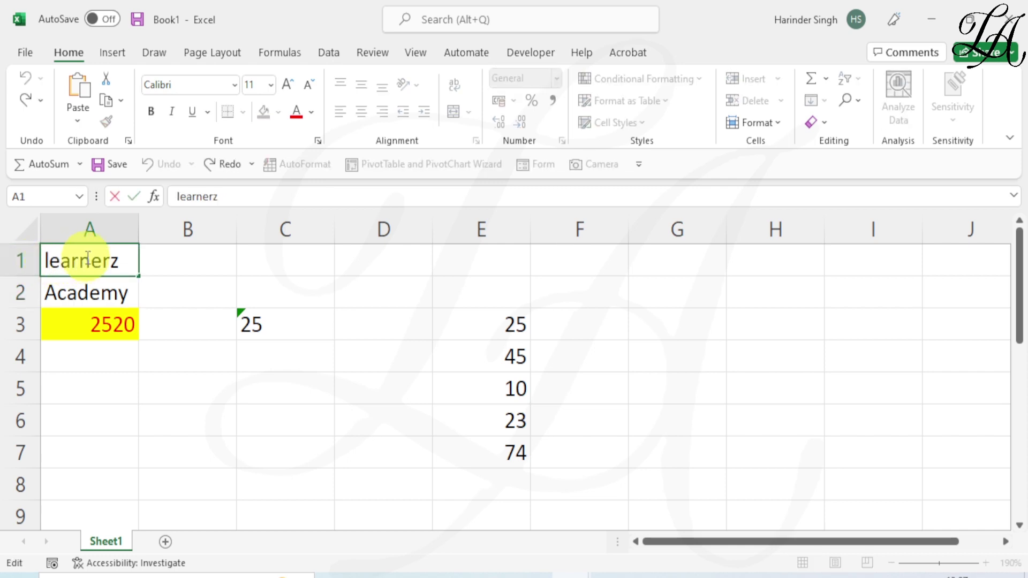
key(BackSpace)
text(L)
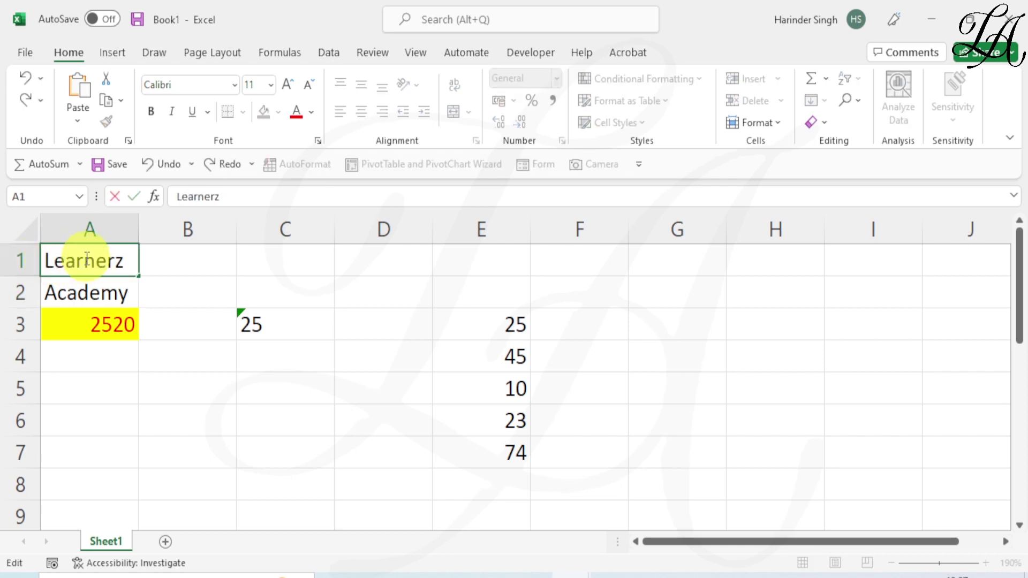
click(107, 332)
key(Delete)
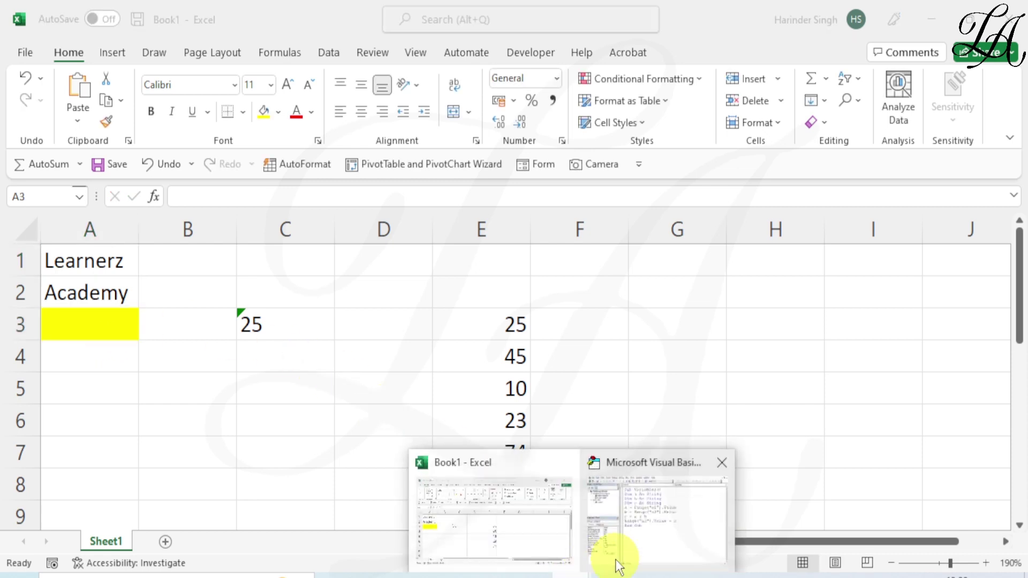
Step through the String Variables macro with F8 until it writes LearnerzAcademy into A3.
click(616, 556)
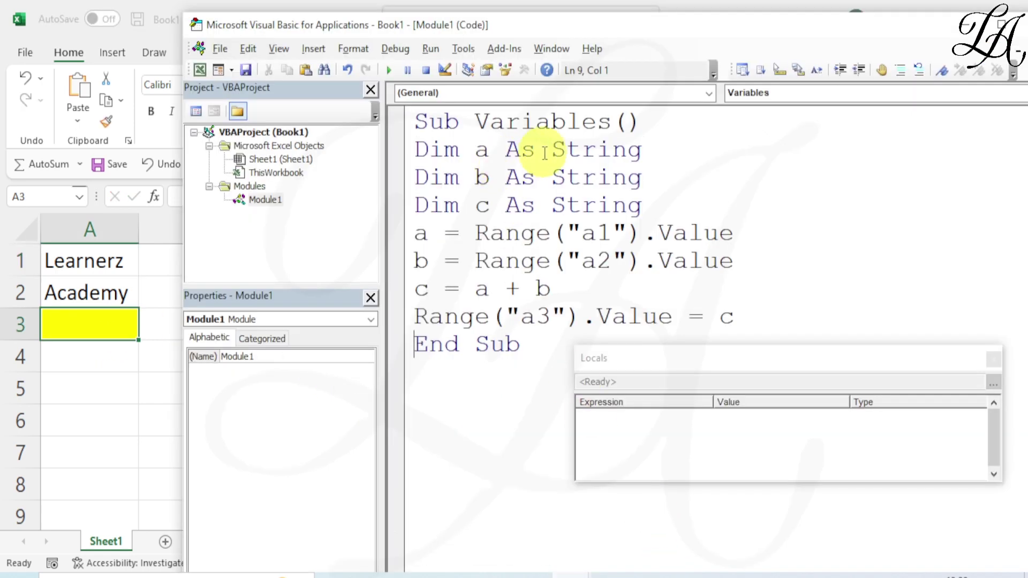
click(414, 121)
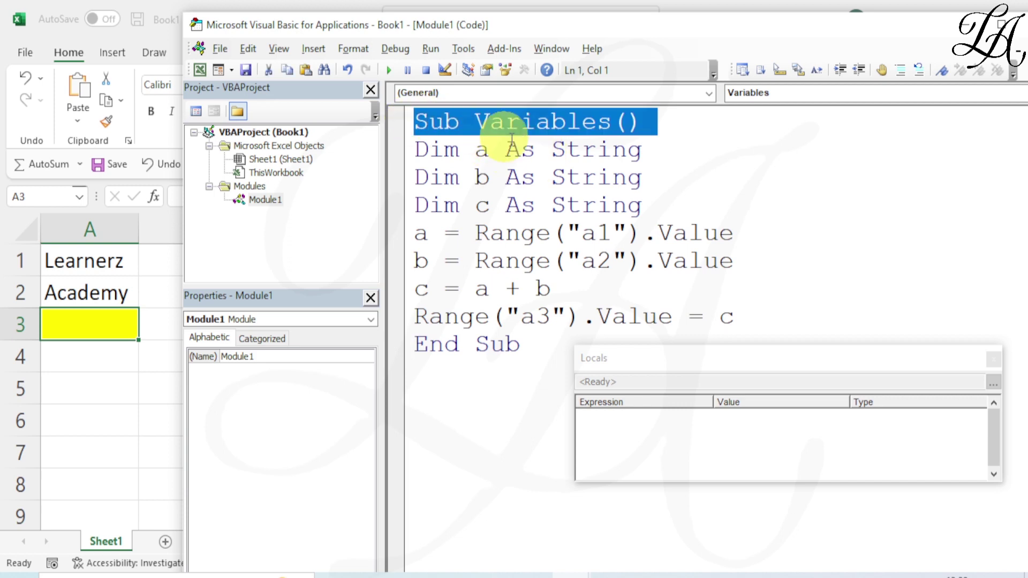
key(Left)
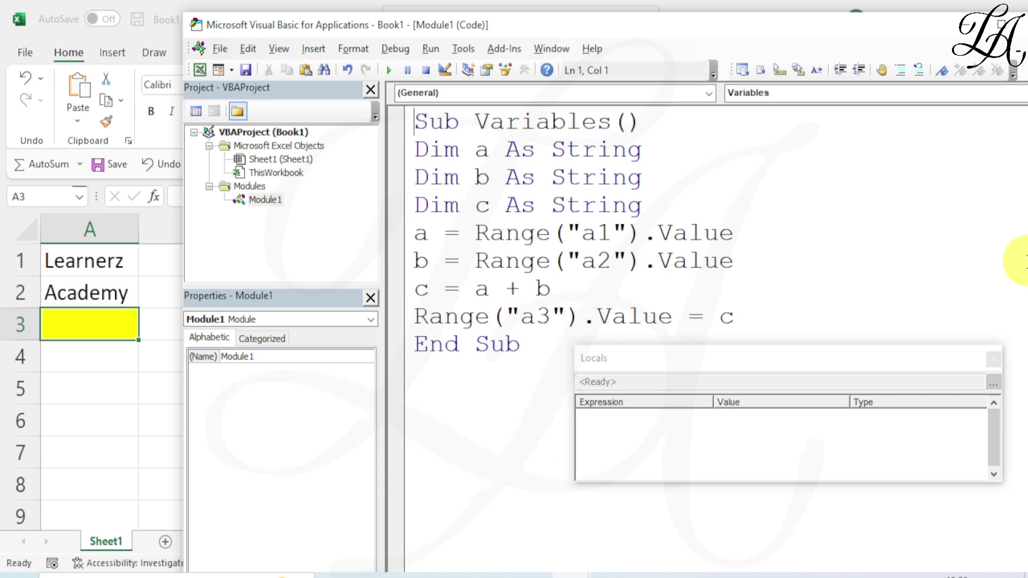
key(F8)
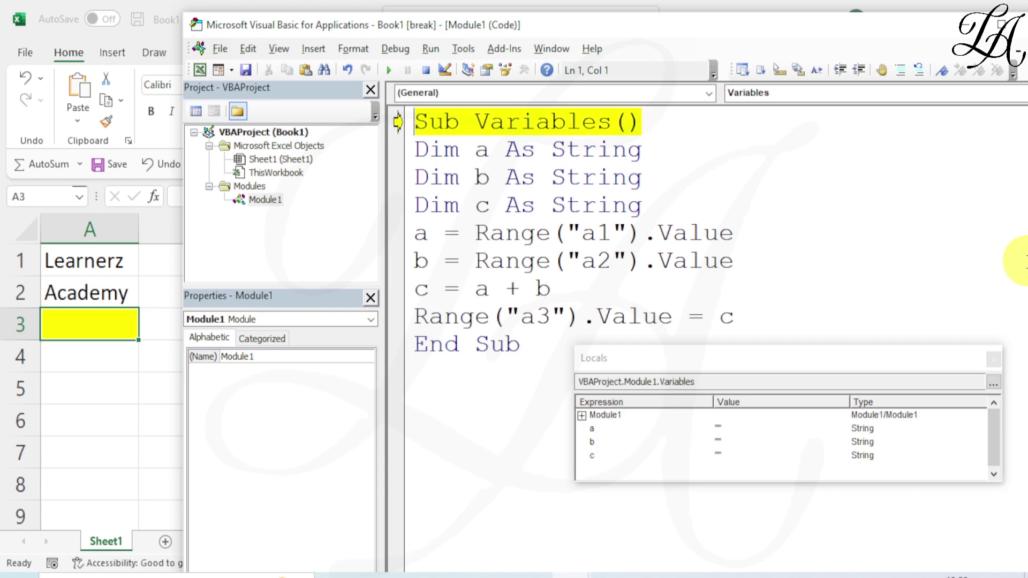
key(F8)
key(F8)
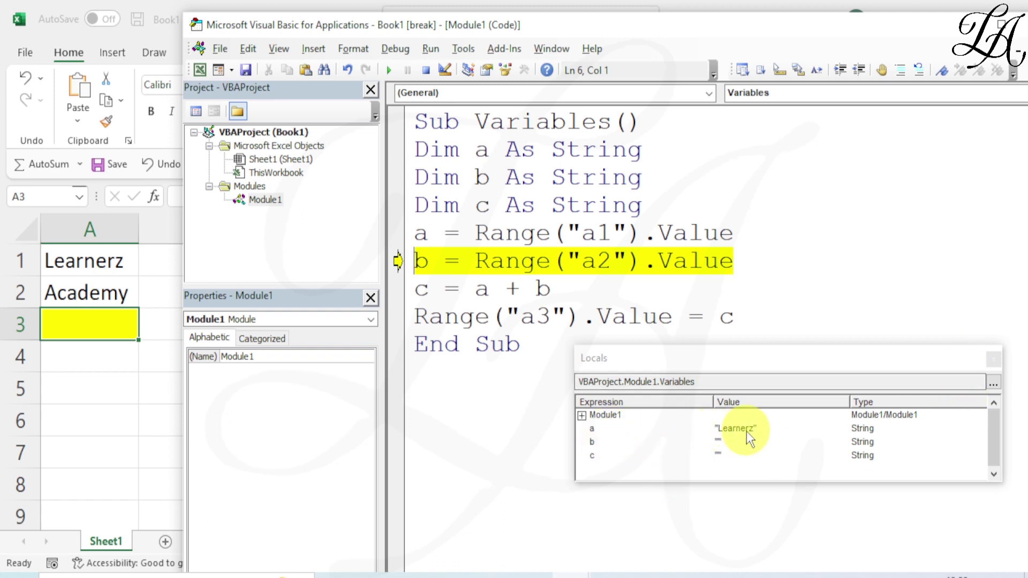
key(Down)
key(Down)
key(Down)
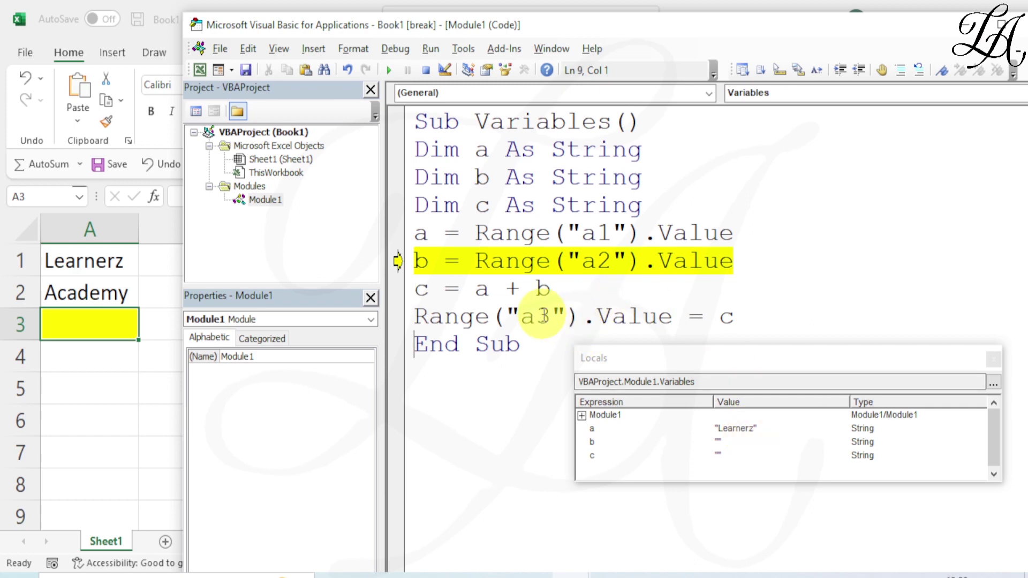
key(F8)
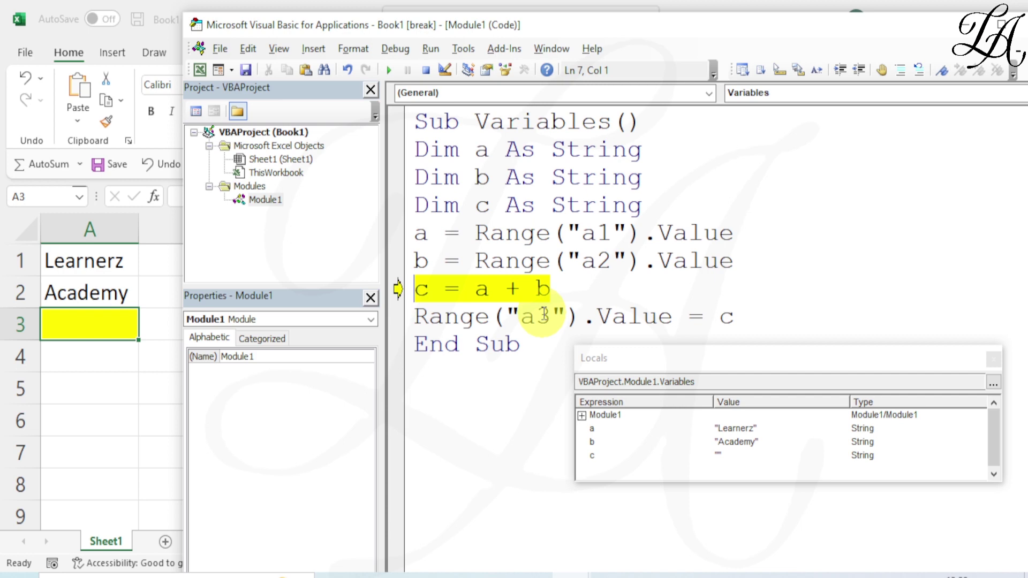
key(F8)
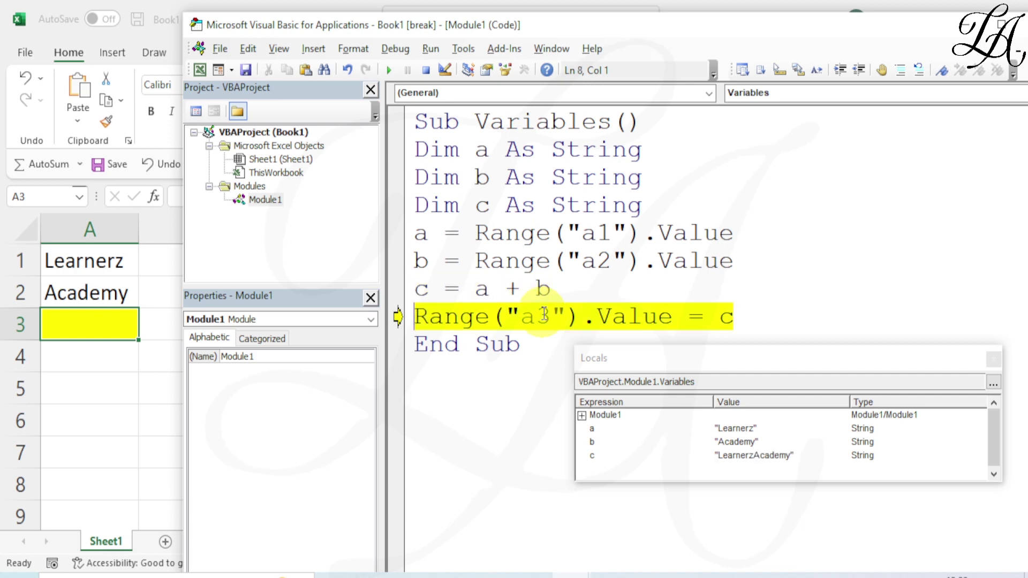
key(F8)
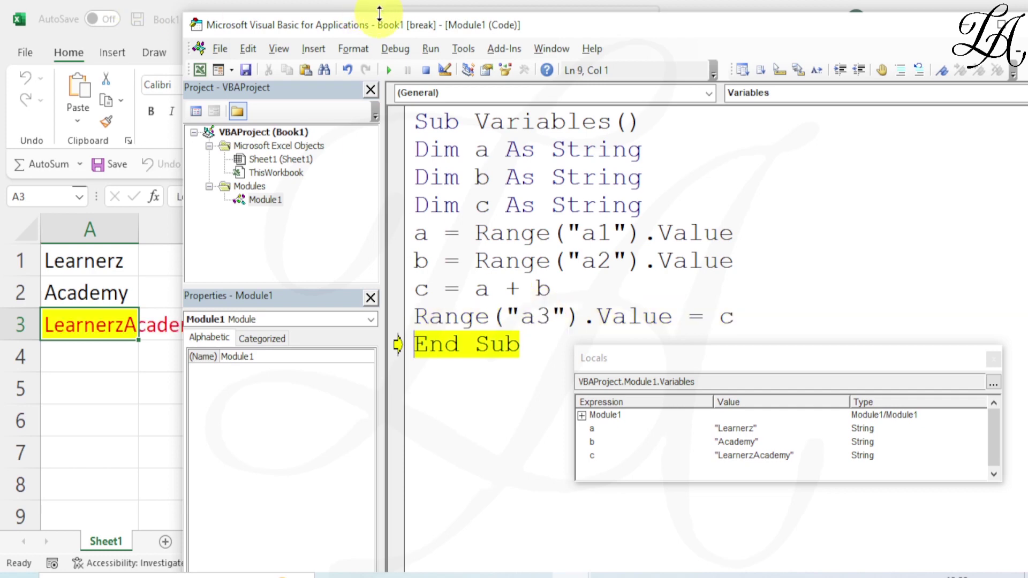
drag(547, 24, 648, 26)
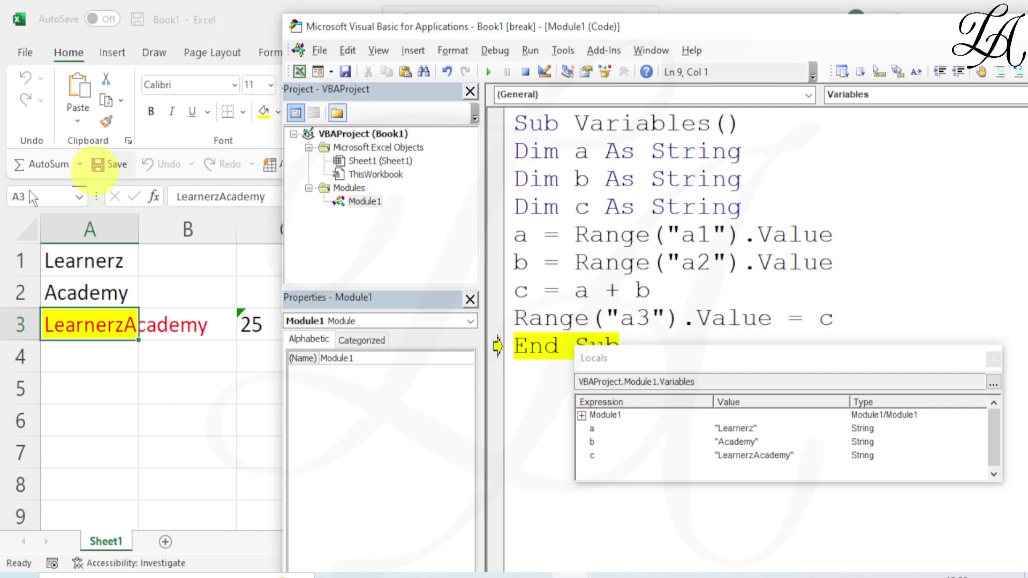
Check LearnerzAcademy in cell A3, then end the paused macro run in the VBA editor.
click(85, 355)
click(75, 325)
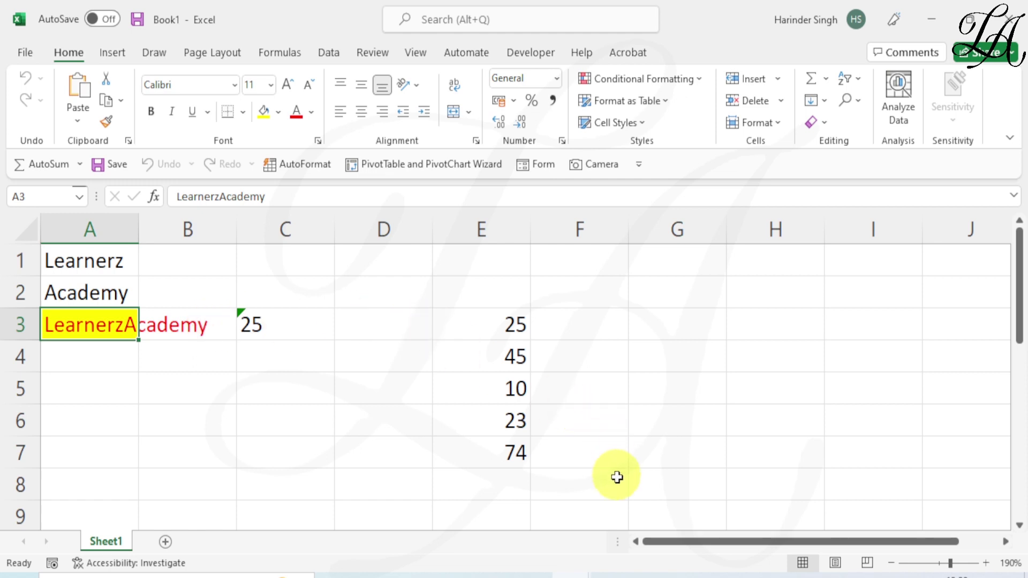
click(633, 528)
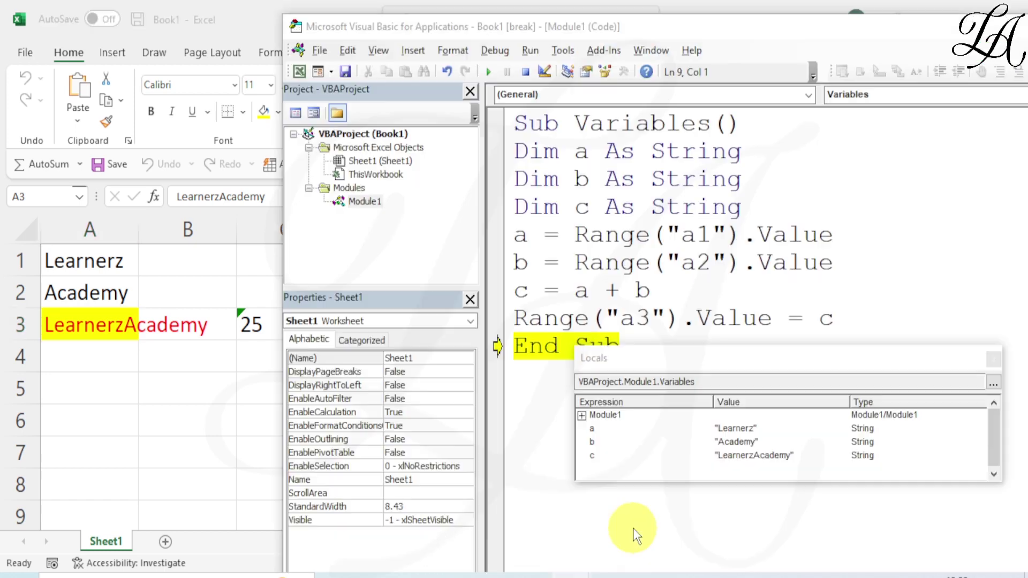
key(F8)
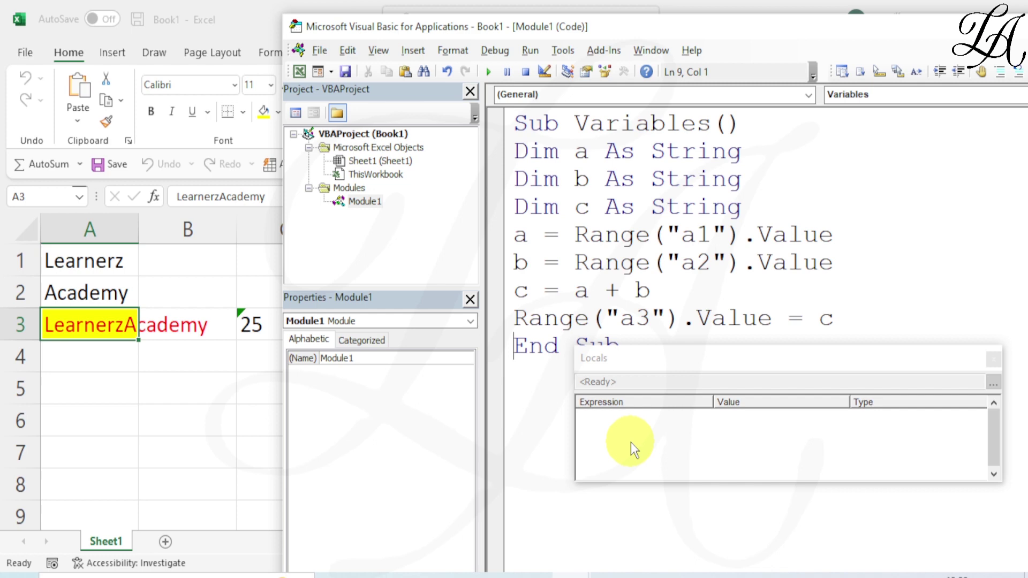
Move the Locals window down to reveal End Sub and click into a's declaration.
drag(759, 358, 763, 432)
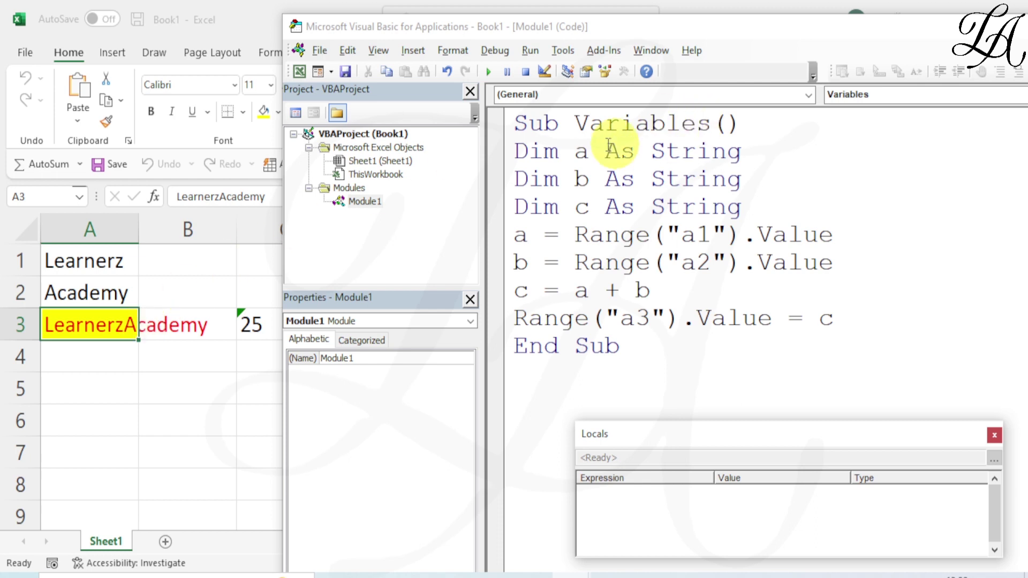
click(591, 155)
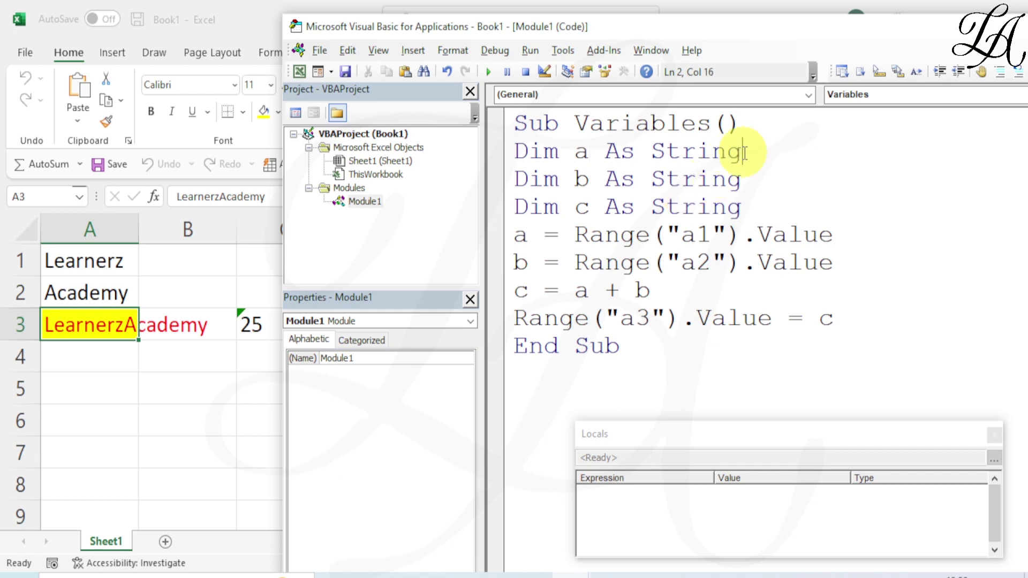
Change variable a's declared type from String to Integer.
mouse_move(741, 153)
mouse_down()
mouse_move(721, 162)
mouse_move(657, 156)
mouse_up()
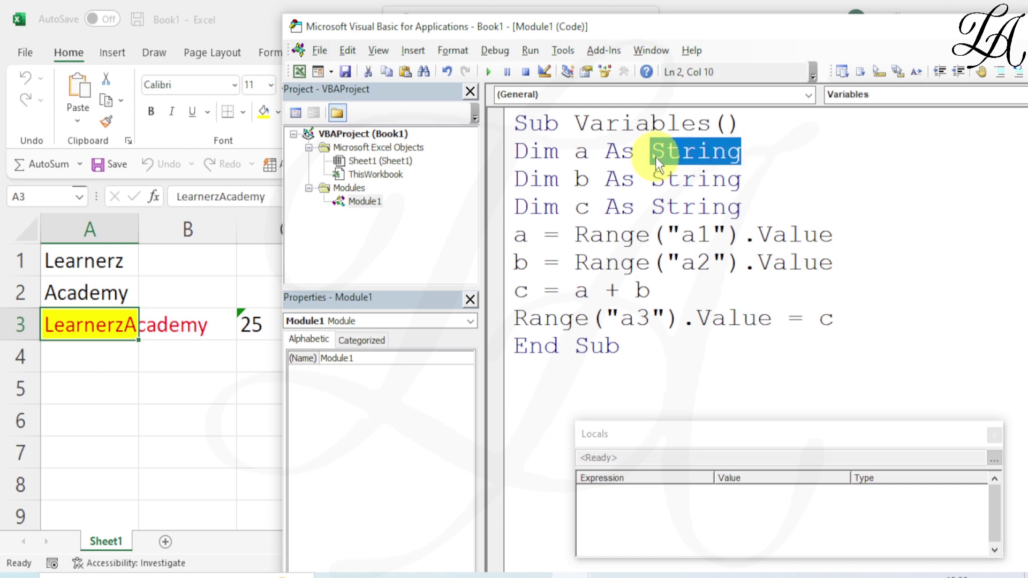
text(Inter)
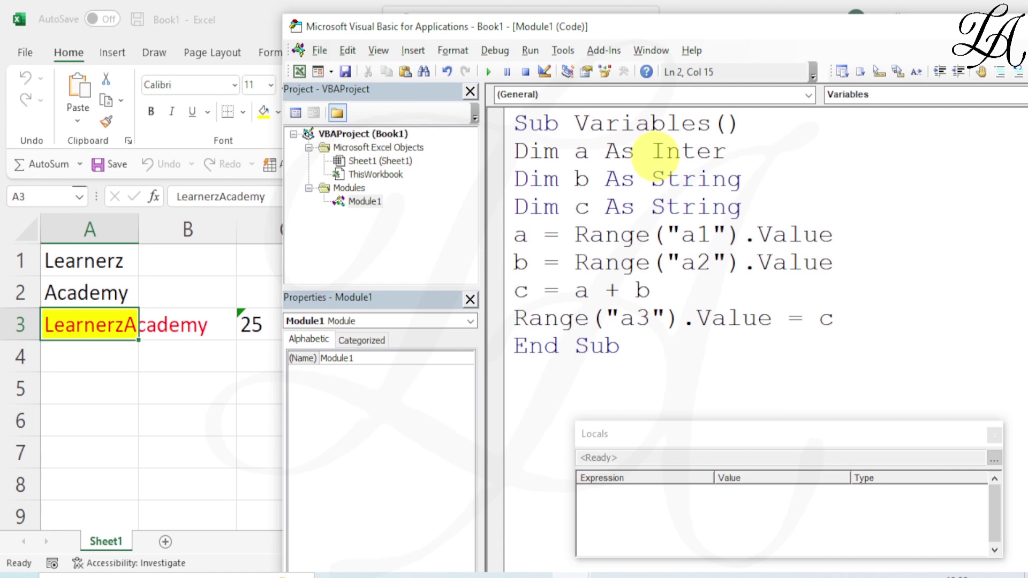
key(BackSpace)
text(ger)
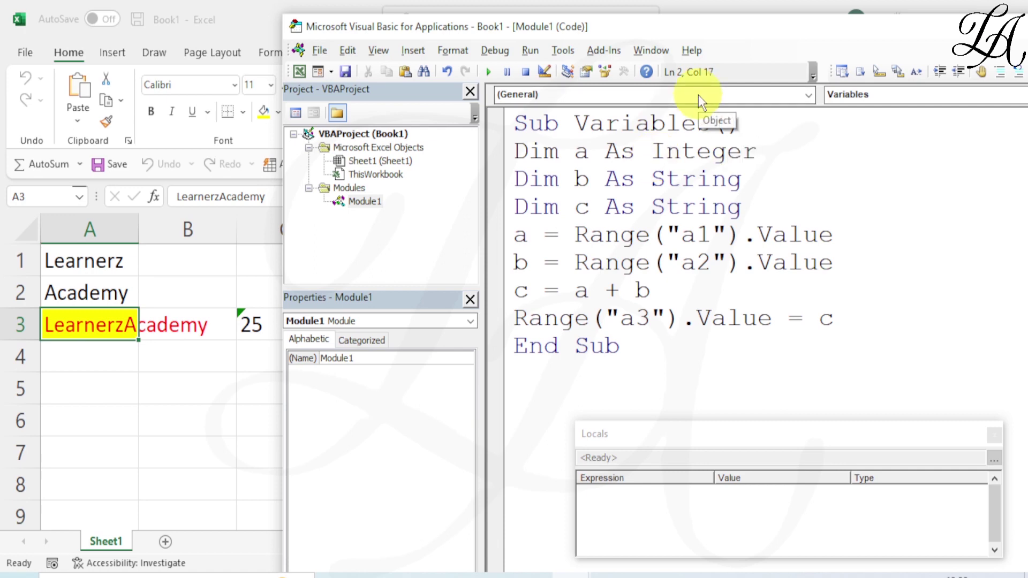
Declare b and c as Integer too, then clear cell A3 in Excel.
click(744, 171)
key(BackSpace)
key(BackSpace)
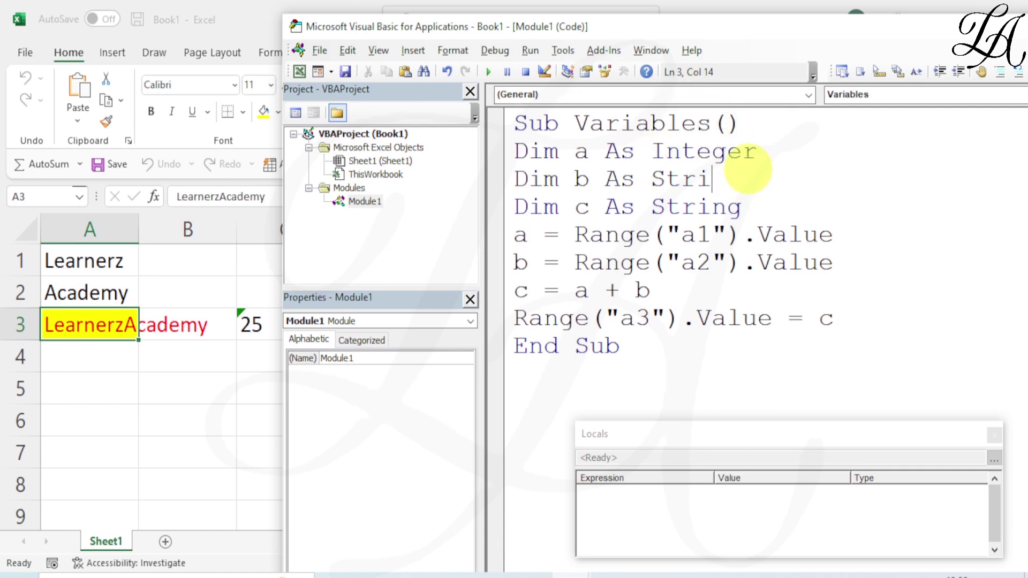
key(BackSpace)
key(BackSpace)
key(BackSpace)
key(BackSpace)
text(integ)
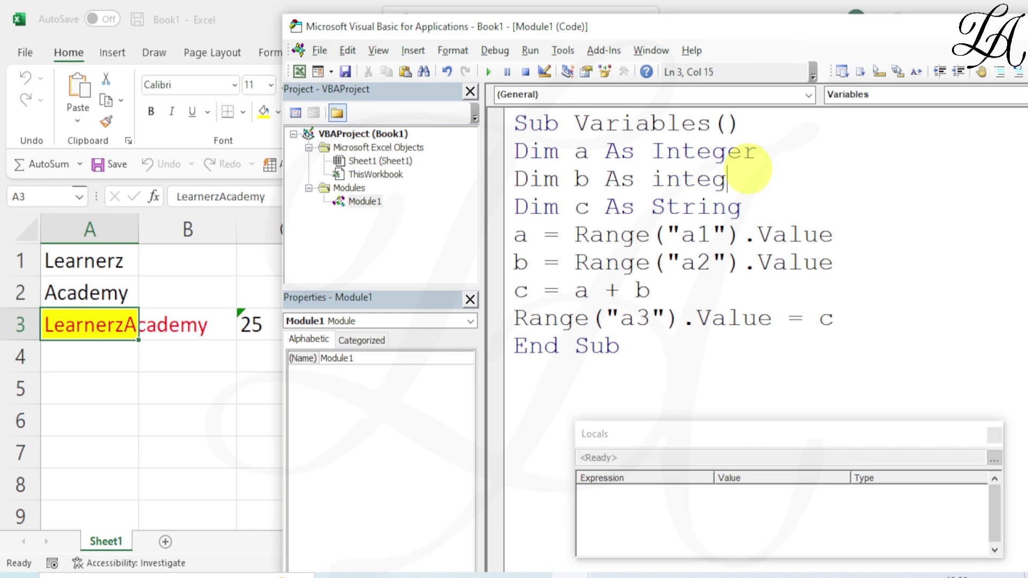
text(er)
key(Down)
key(BackSpace)
key(BackSpace)
key(BackSpace)
key(BackSpace)
key(BackSpace)
key(BackSpace)
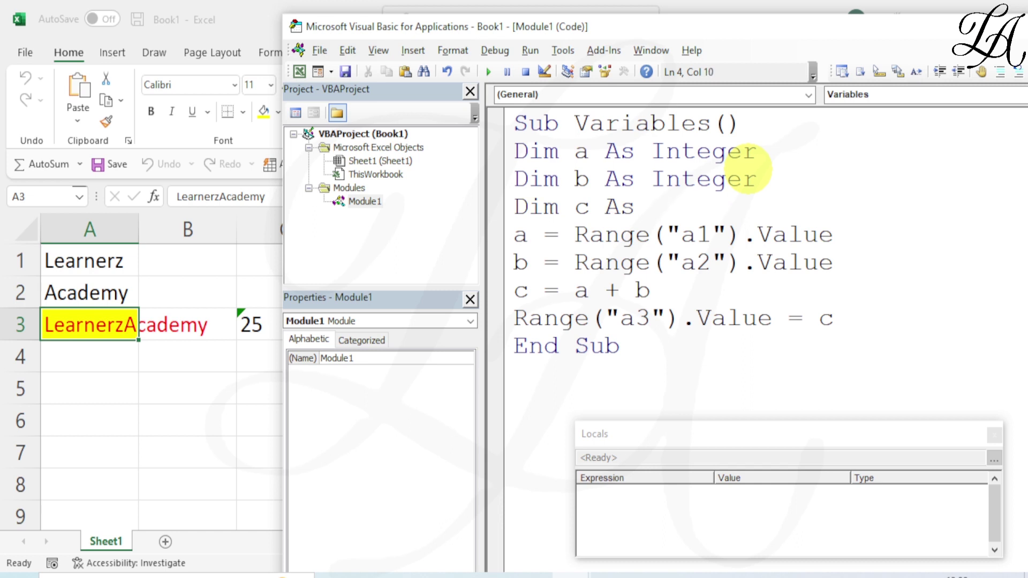
text(Inte)
text(ger)
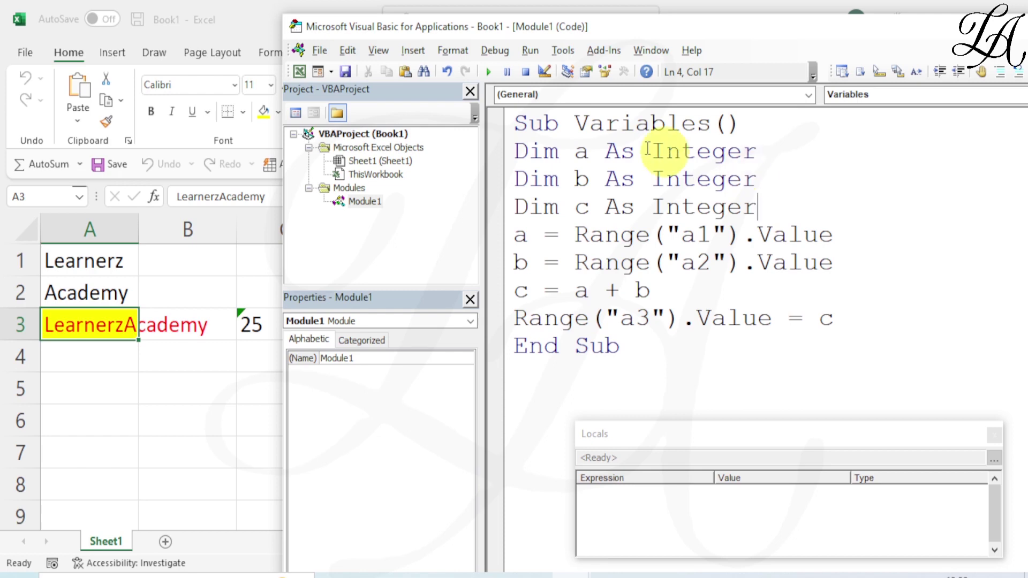
click(93, 331)
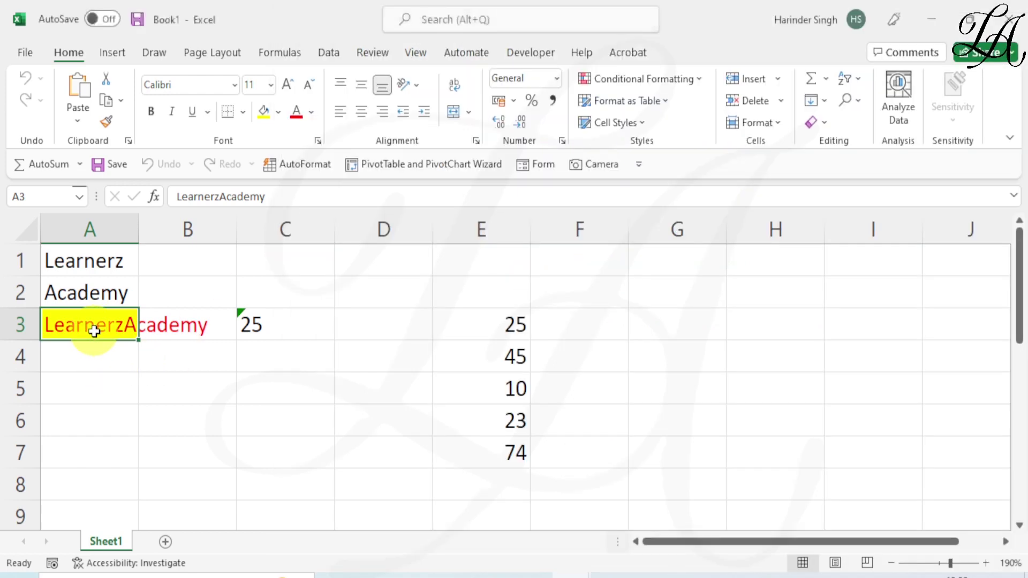
key(Delete)
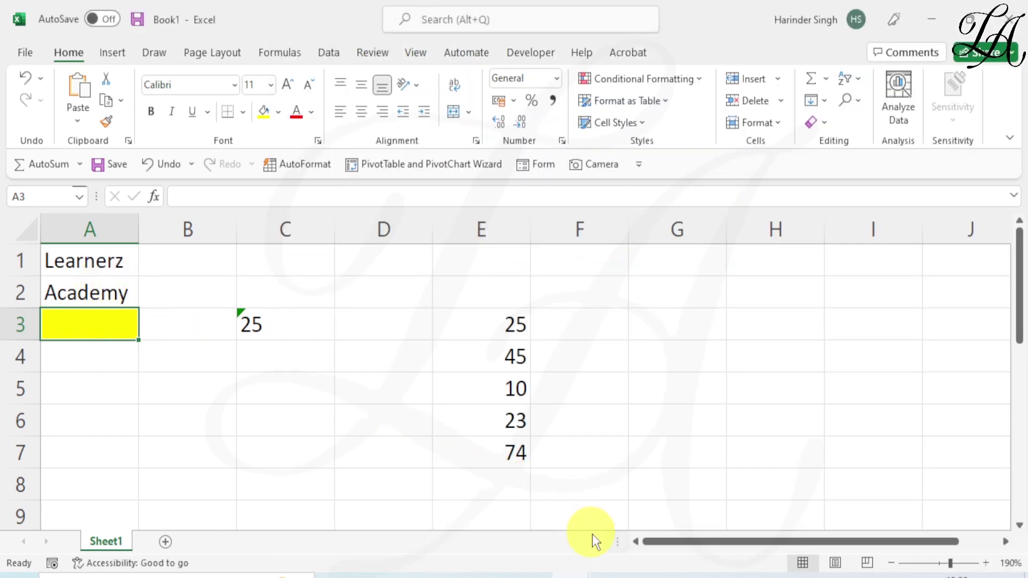
Step the Integer-typed macro with F8 until the Type mismatch error appears, moving the dialog aside.
mouse_move(578, 572)
click(670, 534)
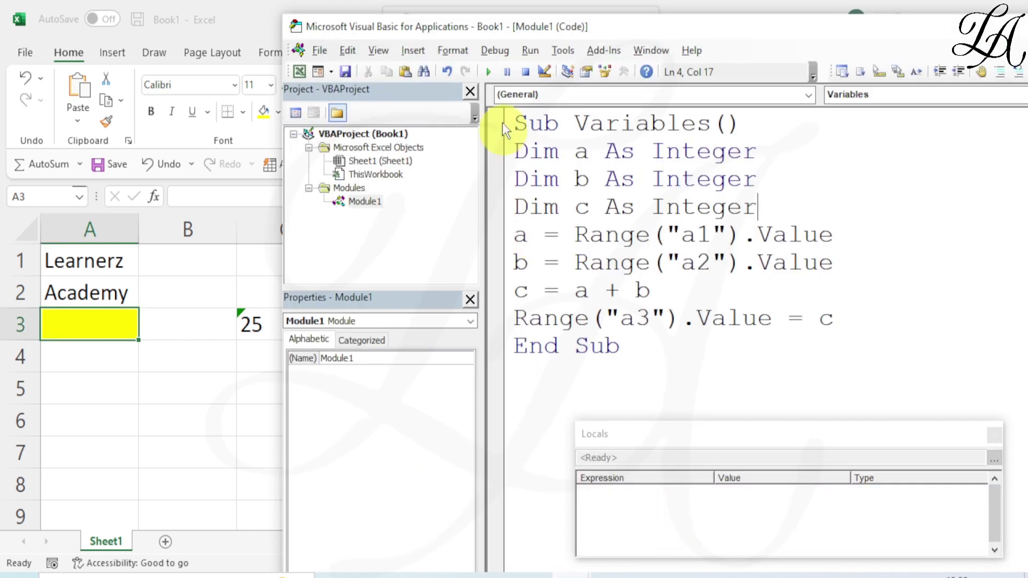
click(514, 123)
key(F8)
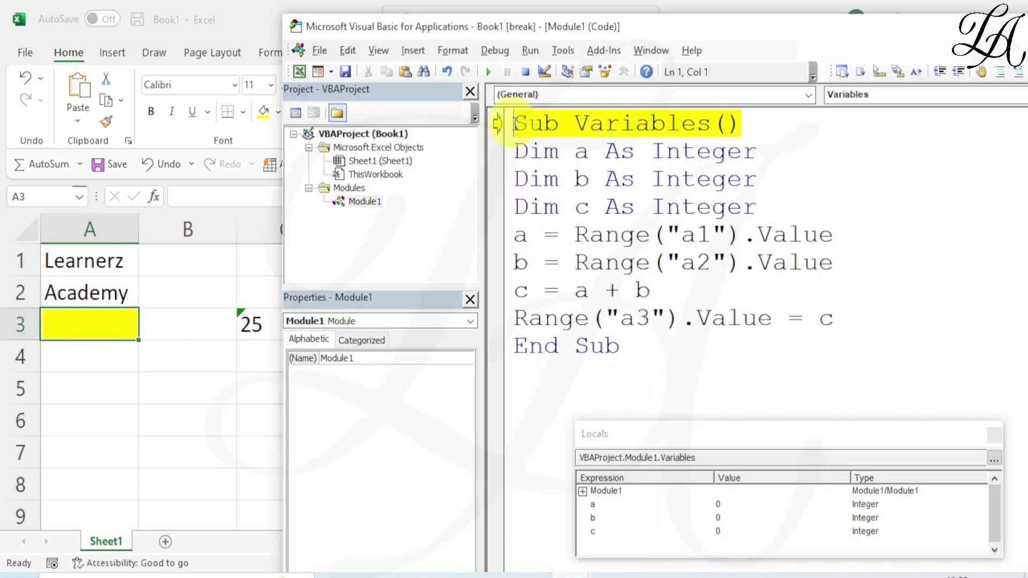
key(F8)
key(F8)
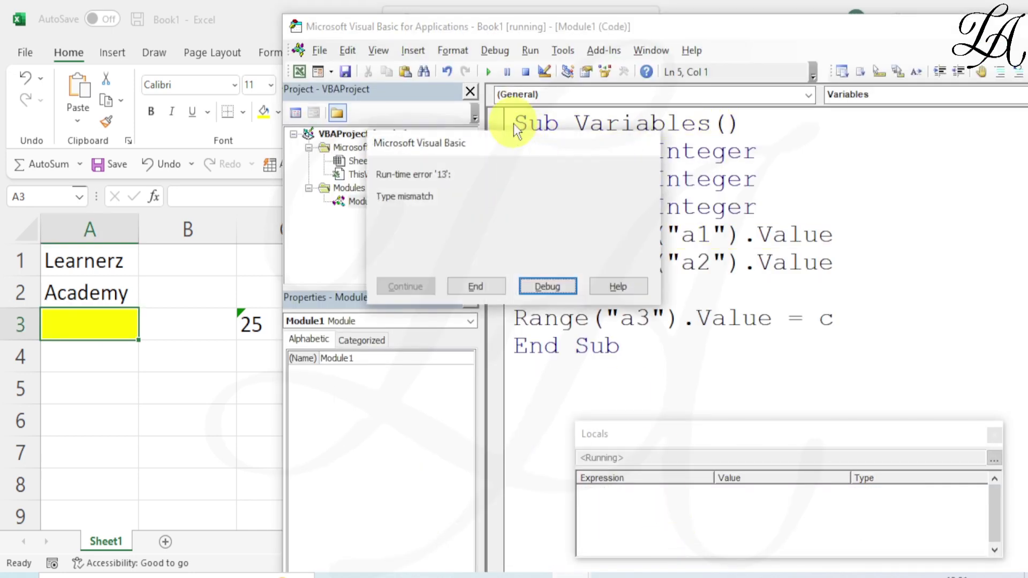
drag(490, 153, 487, 281)
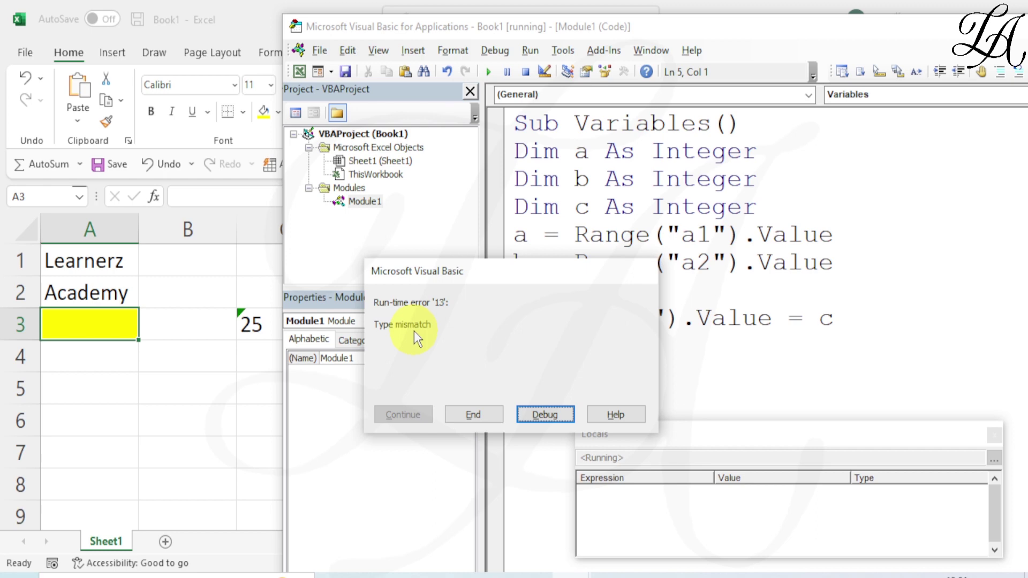
End the run from the error dialog and redeclare a as String.
click(469, 416)
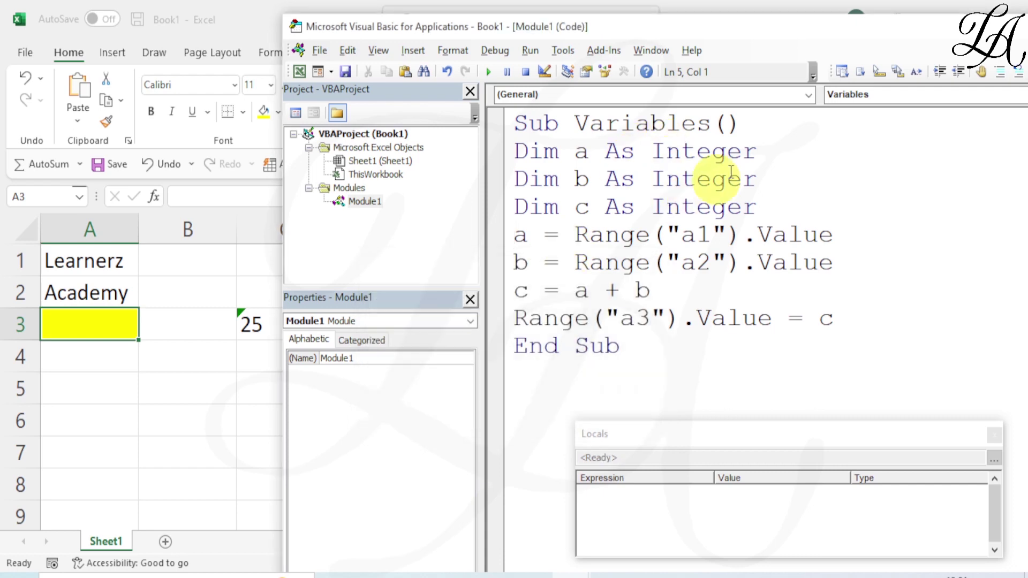
drag(773, 151, 657, 151)
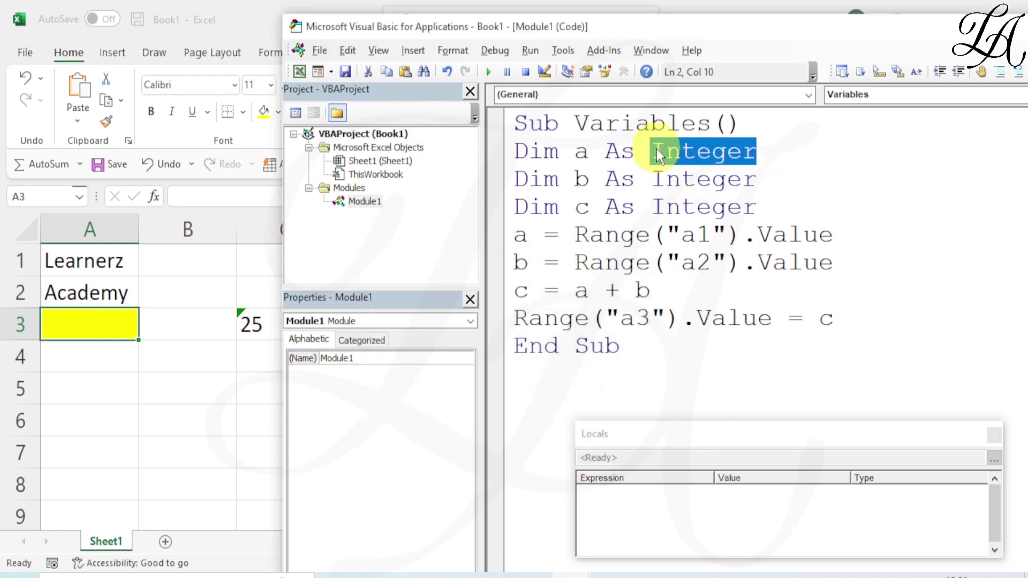
text(Str)
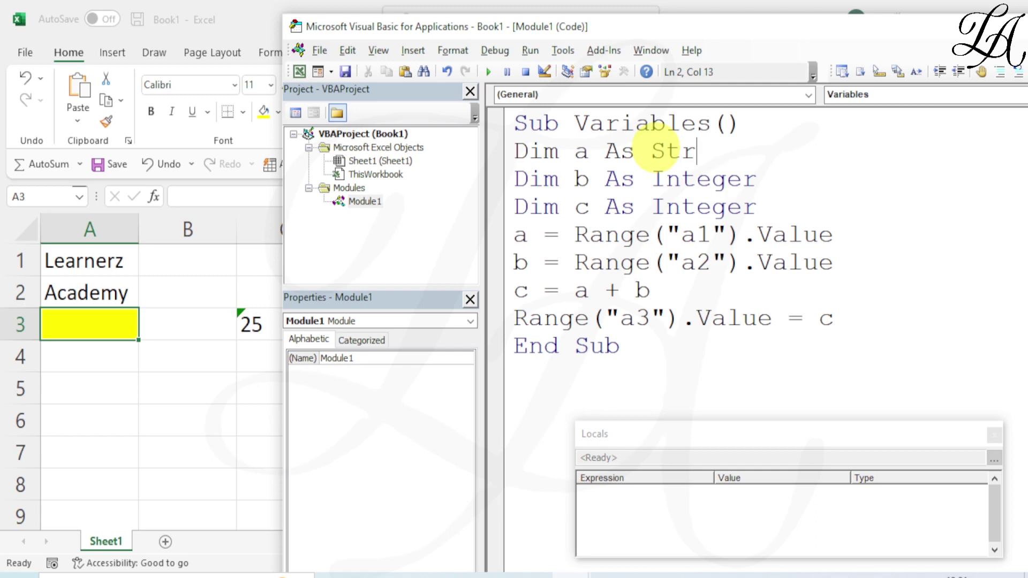
text(ing)
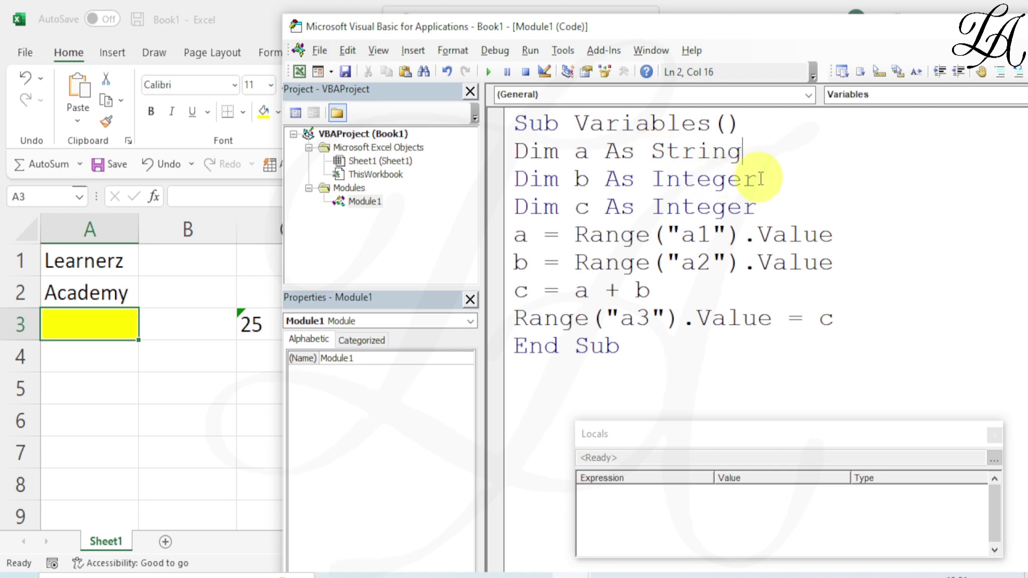
Redeclare b and c as String instead of Integer.
click(760, 178)
key(BackSpace)
key(BackSpace)
key(BackSpace)
key(BackSpace)
key(BackSpace)
key(BackSpace)
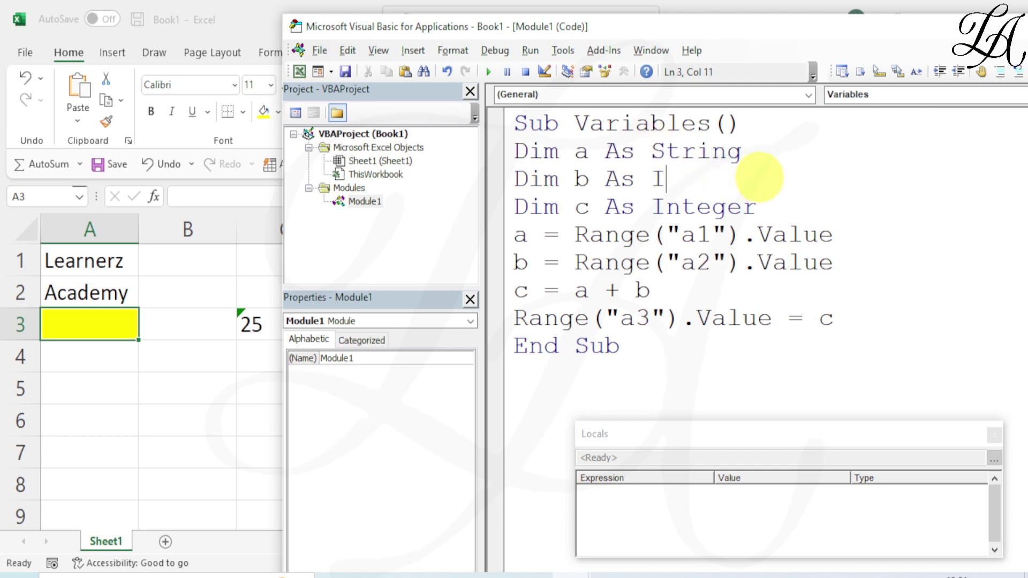
key(BackSpace)
text(s Str)
text(ing)
key(Down)
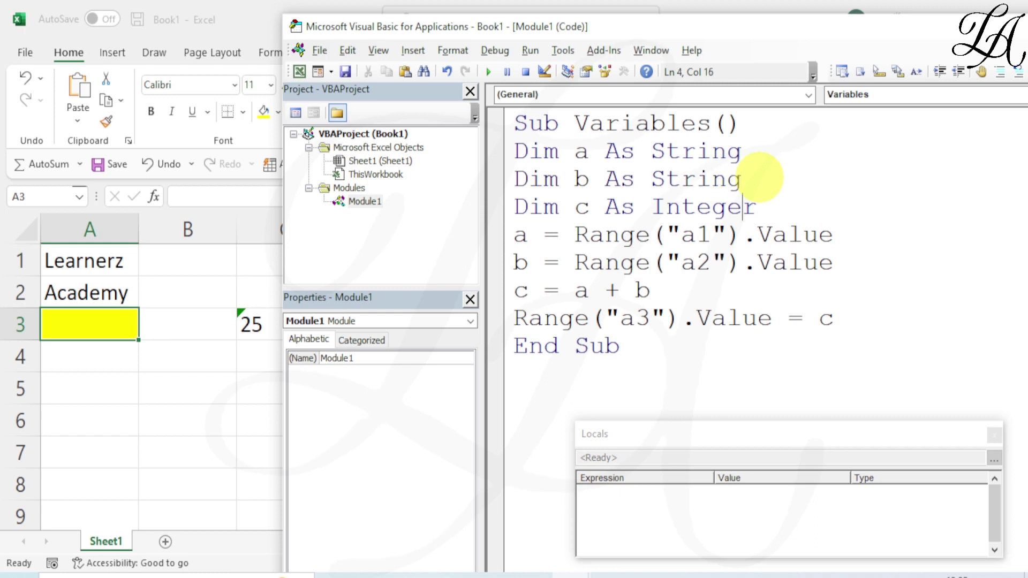
key(Right)
key(BackSpace)
key(BackSpace)
key(BackSpace)
key(BackSpace)
key(BackSpace)
key(BackSpace)
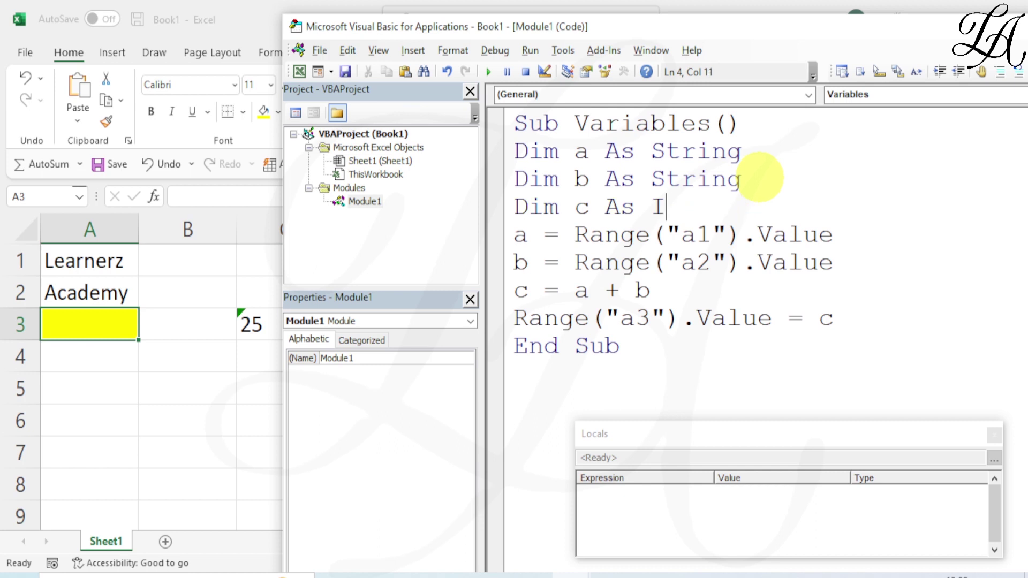
key(BackSpace)
text(St)
text(ring)
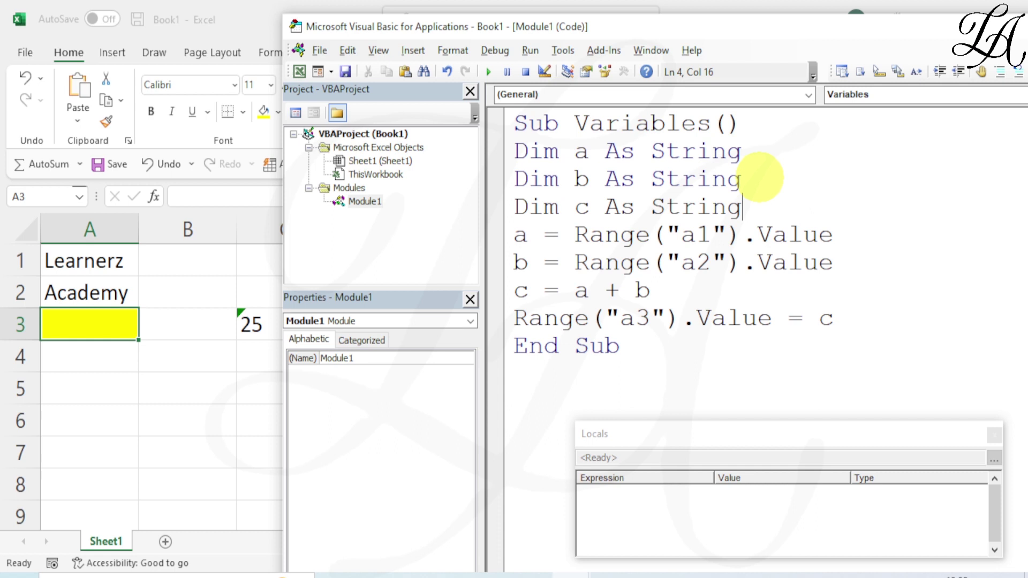
Change a, b and c to Variant and start stepping the macro with F8.
drag(743, 151, 658, 153)
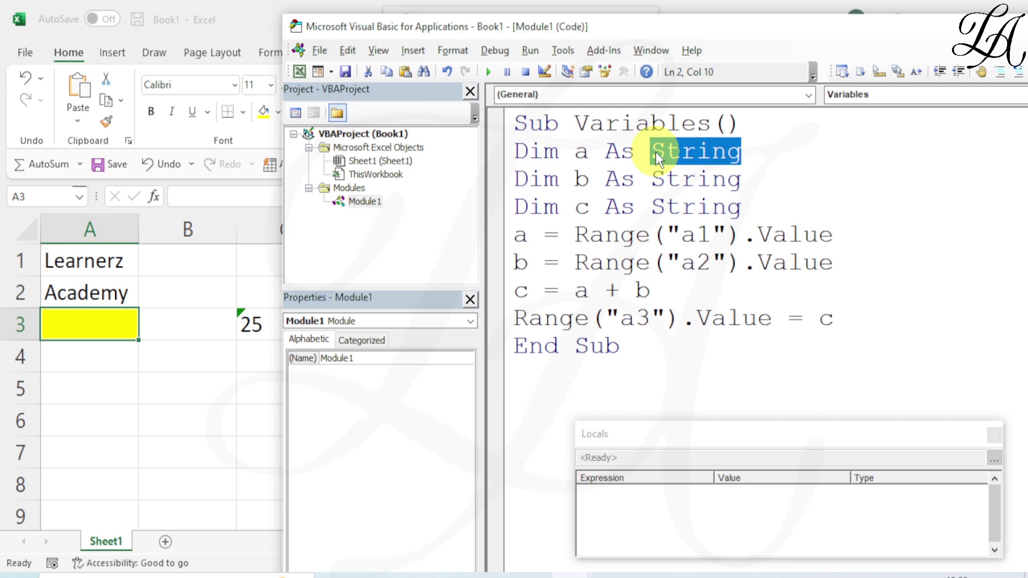
text(varian)
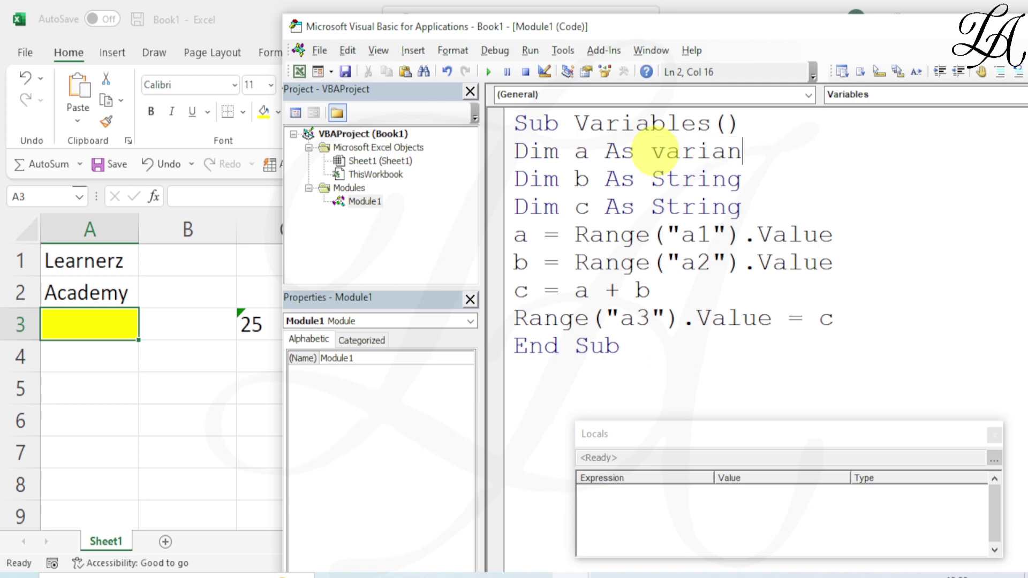
text(t)
key(Down)
key(BackSpace)
key(BackSpace)
key(BackSpace)
key(BackSpace)
key(BackSpace)
key(BackSpace)
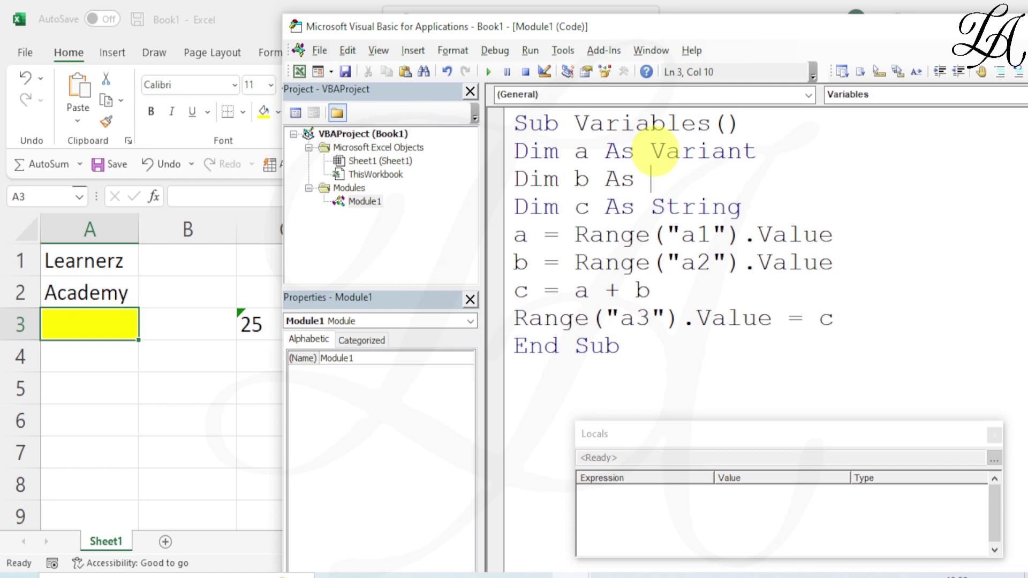
text(variant)
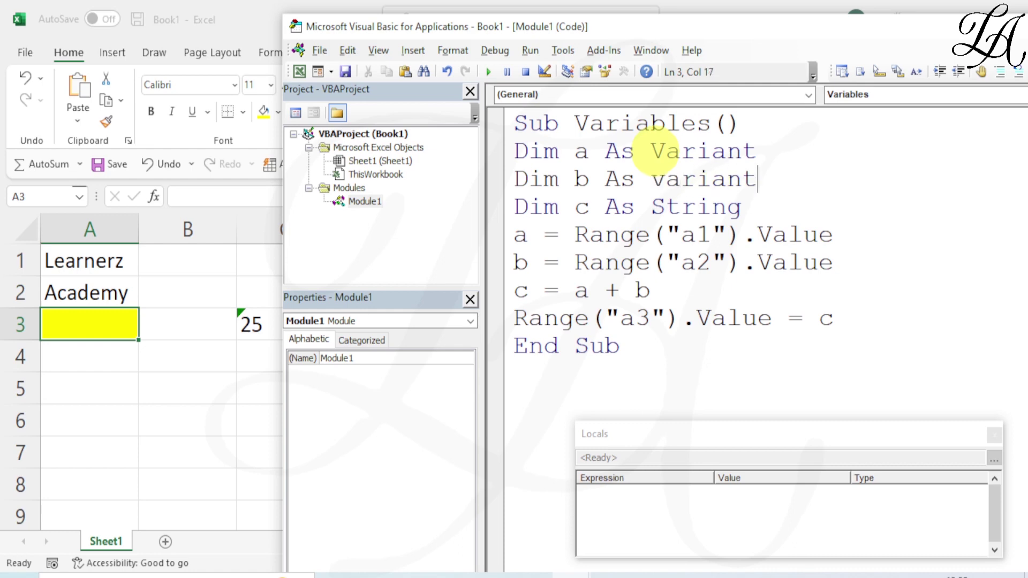
key(Down)
key(BackSpace)
key(BackSpace)
key(BackSpace)
key(BackSpace)
key(BackSpace)
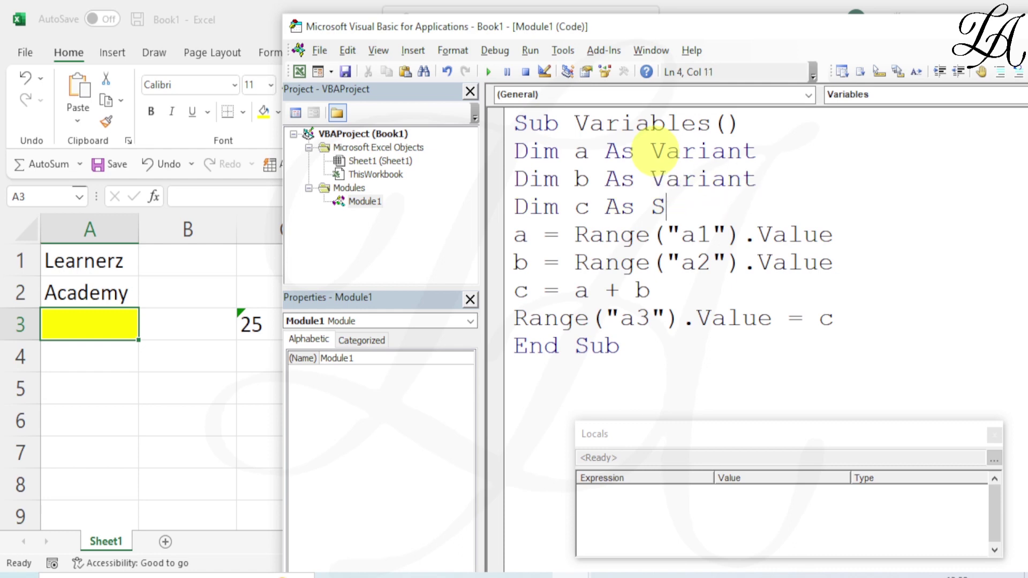
key(BackSpace)
text(var)
text(iant)
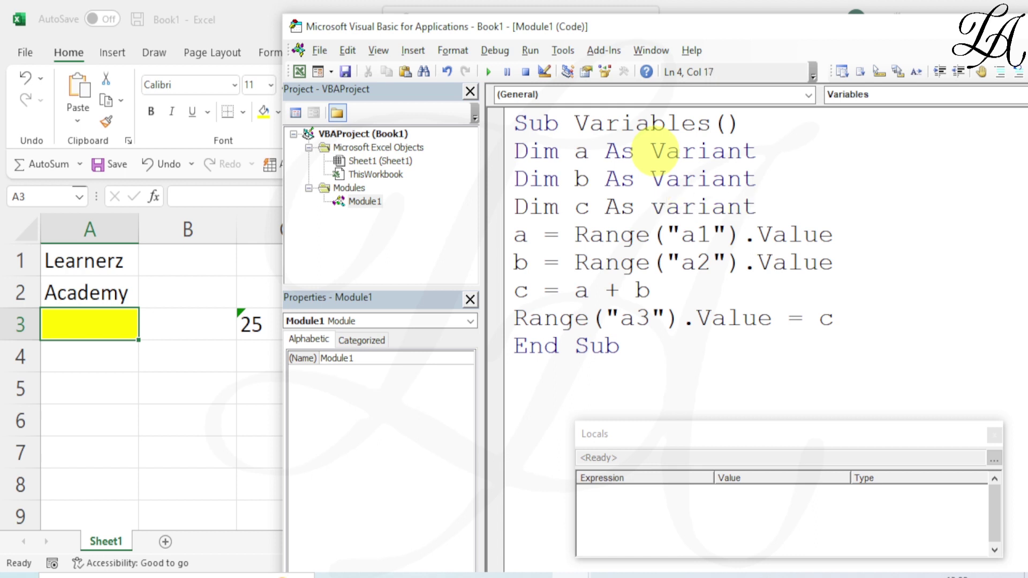
click(513, 124)
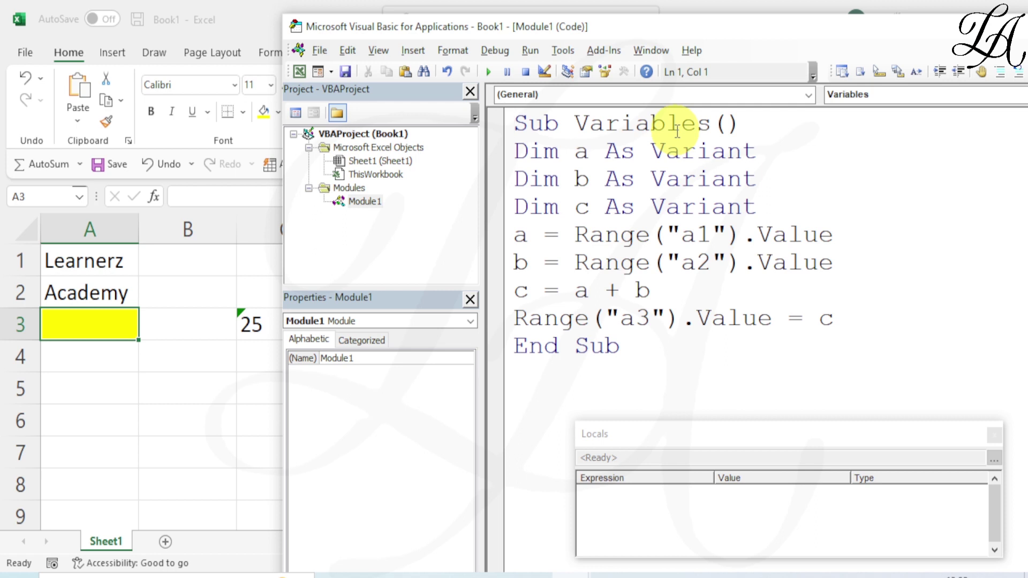
key(F8)
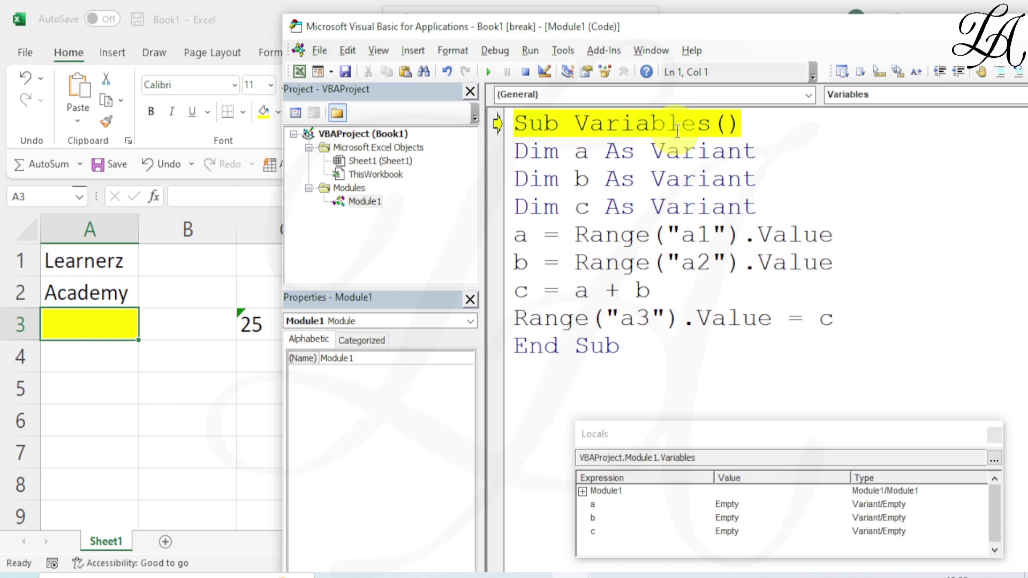
Step the Variant macro line by line, reading A1 and A2 and writing c into A3.
key(F8)
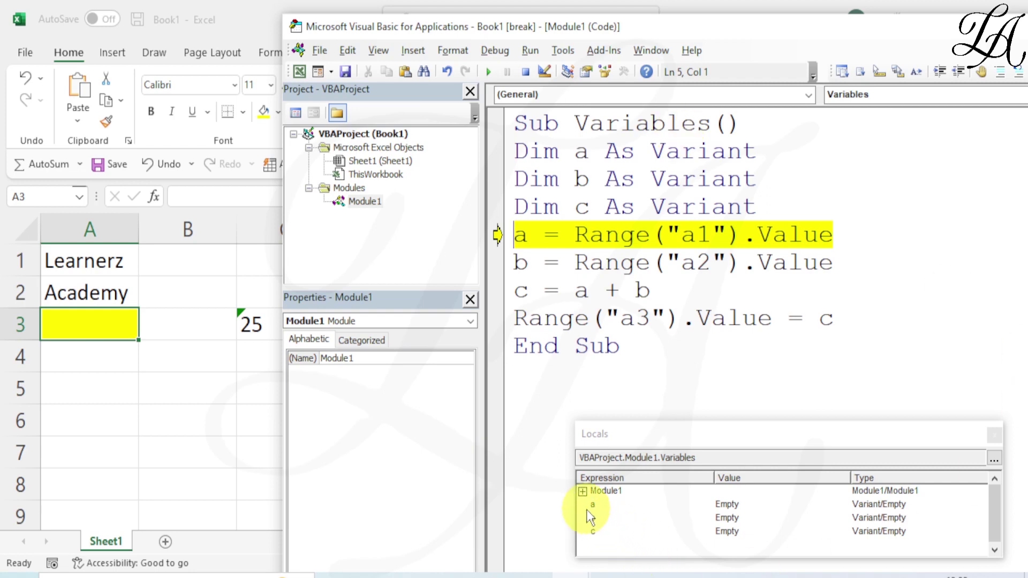
drag(646, 438, 609, 394)
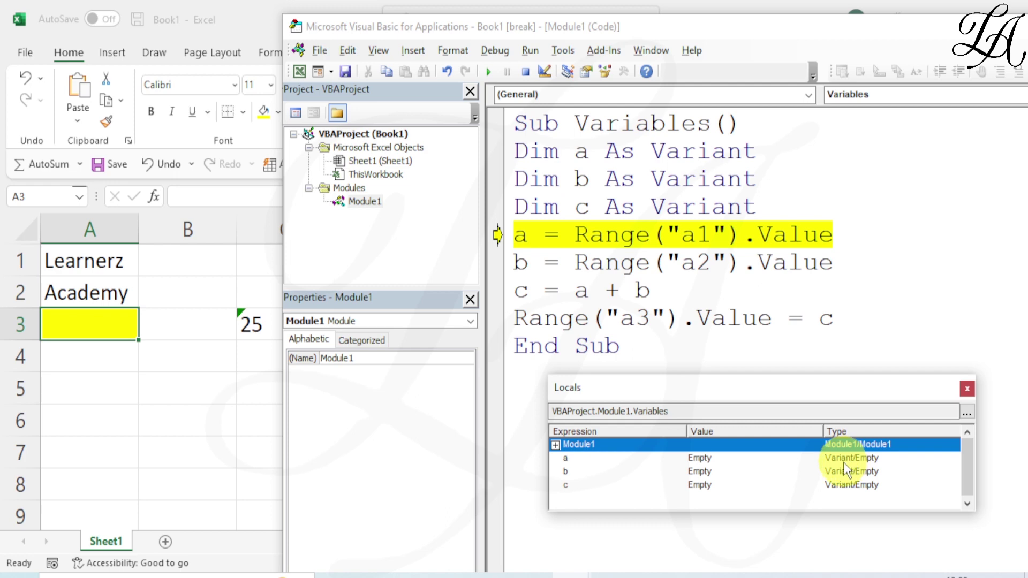
key(F8)
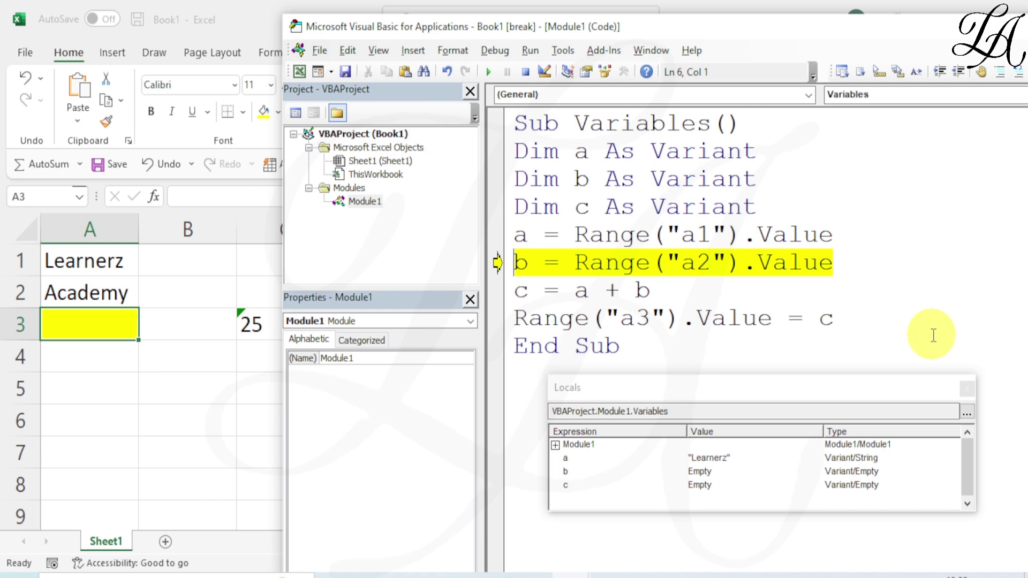
key(F8)
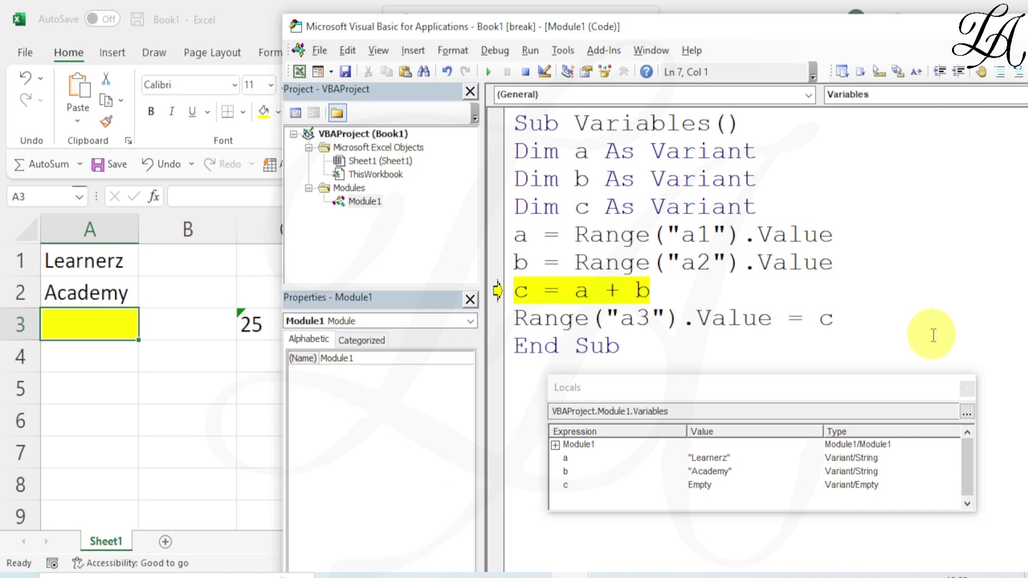
key(F8)
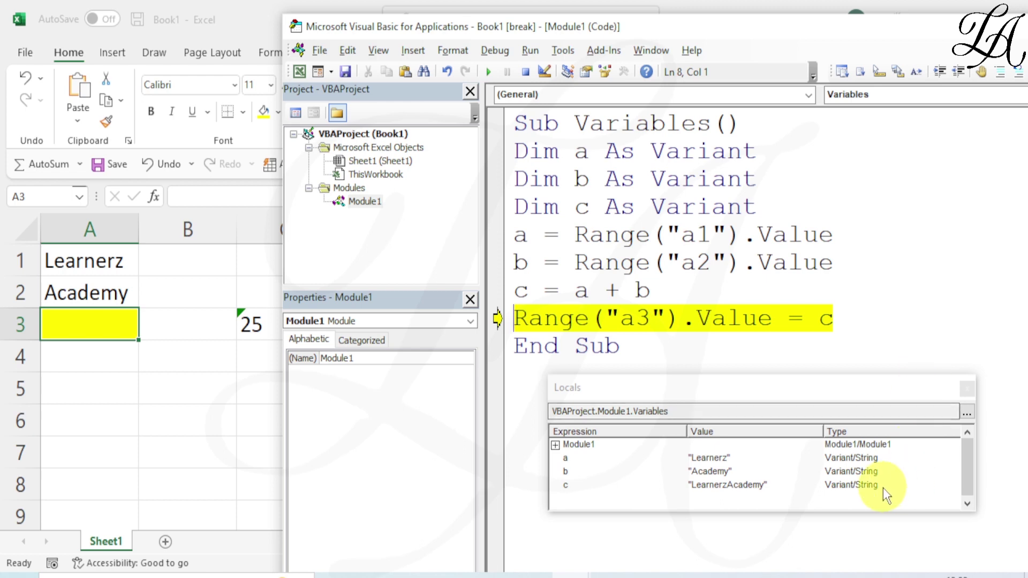
key(F8)
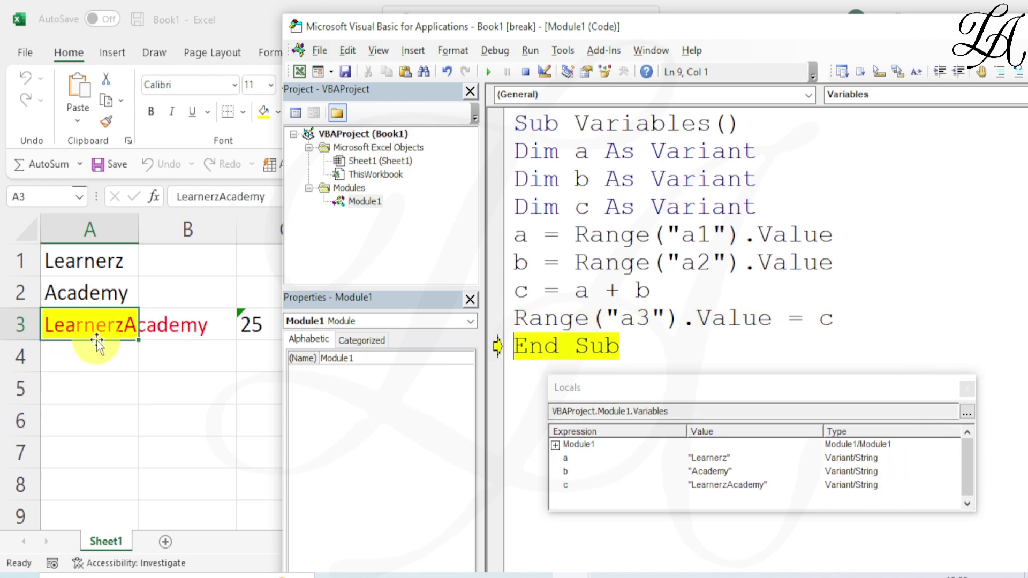
Check LearnerzAcademy in A3, then end the paused run in the VBA editor.
click(106, 365)
click(118, 324)
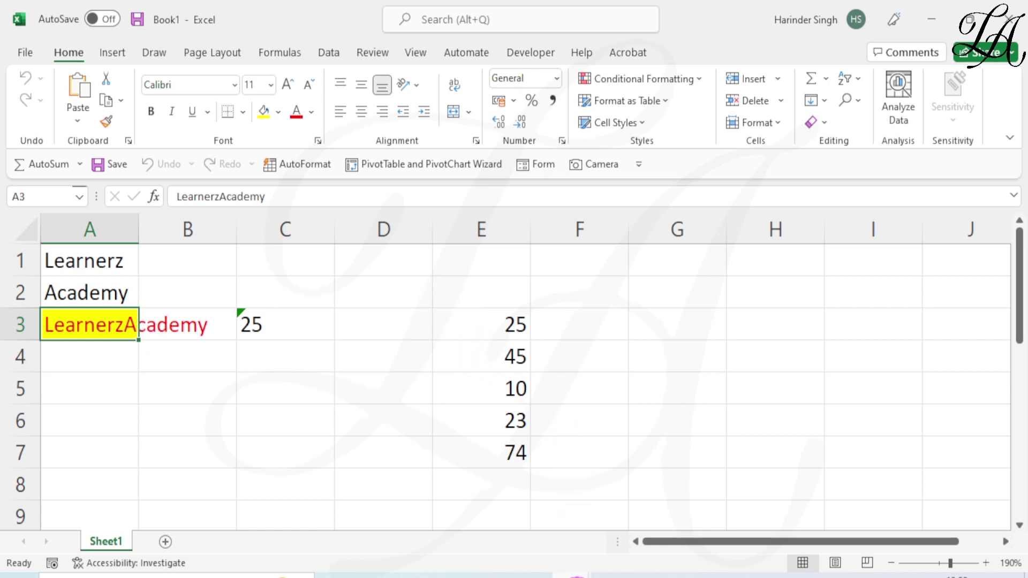
click(572, 576)
click(628, 528)
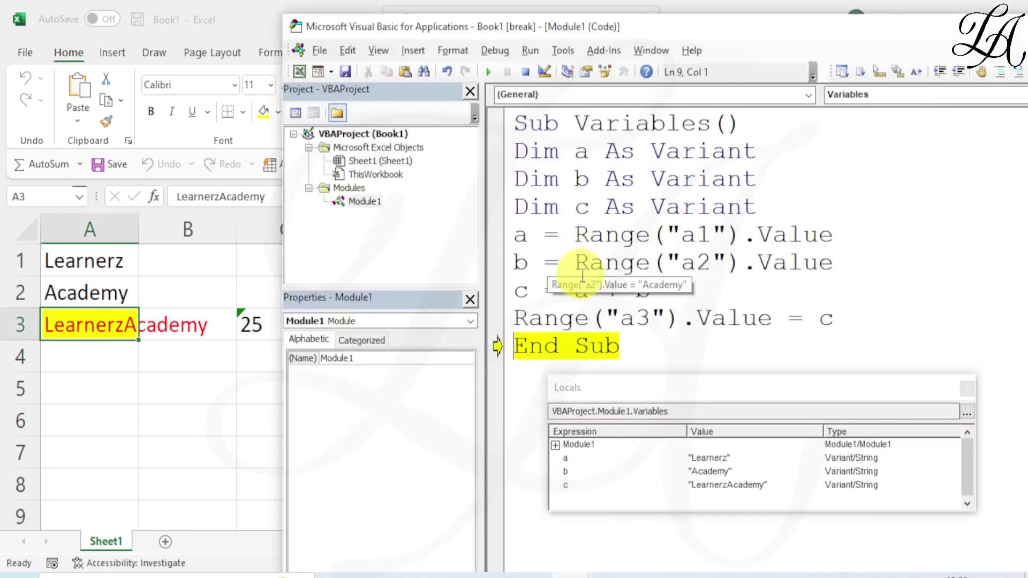
key(F8)
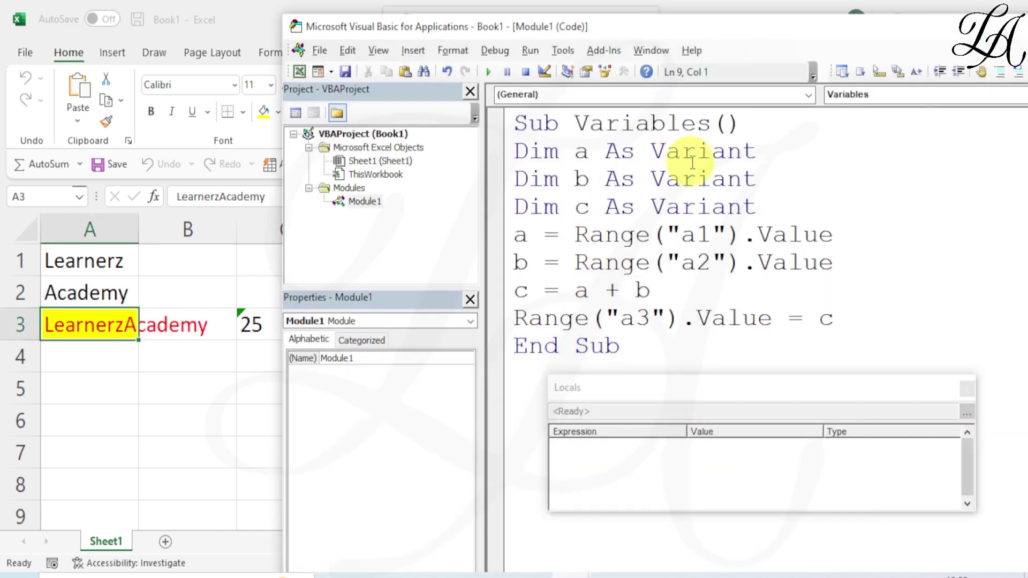
Enter 20 in A1 and 25 in A2, then clear cell A3.
click(106, 264)
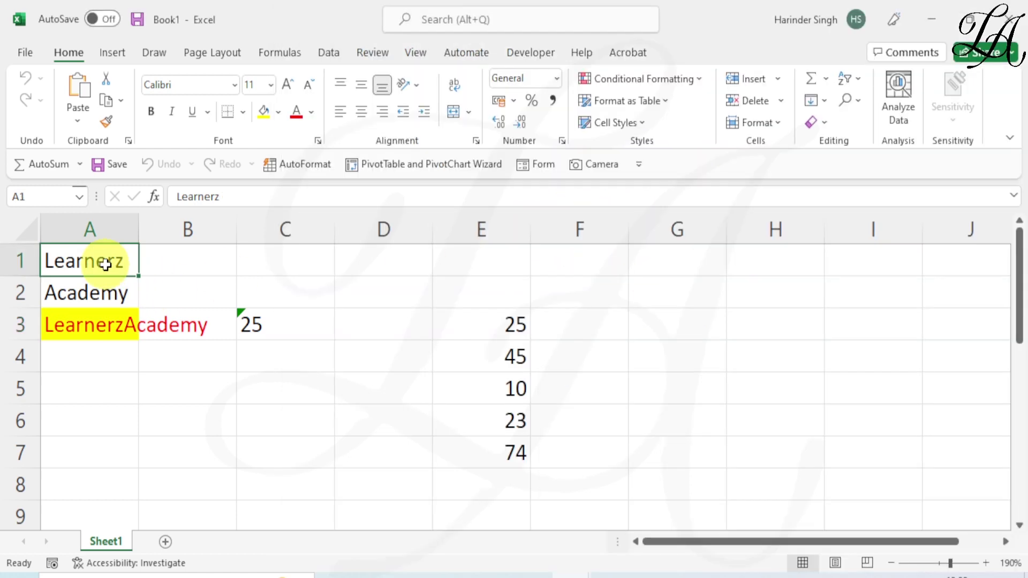
text(20)
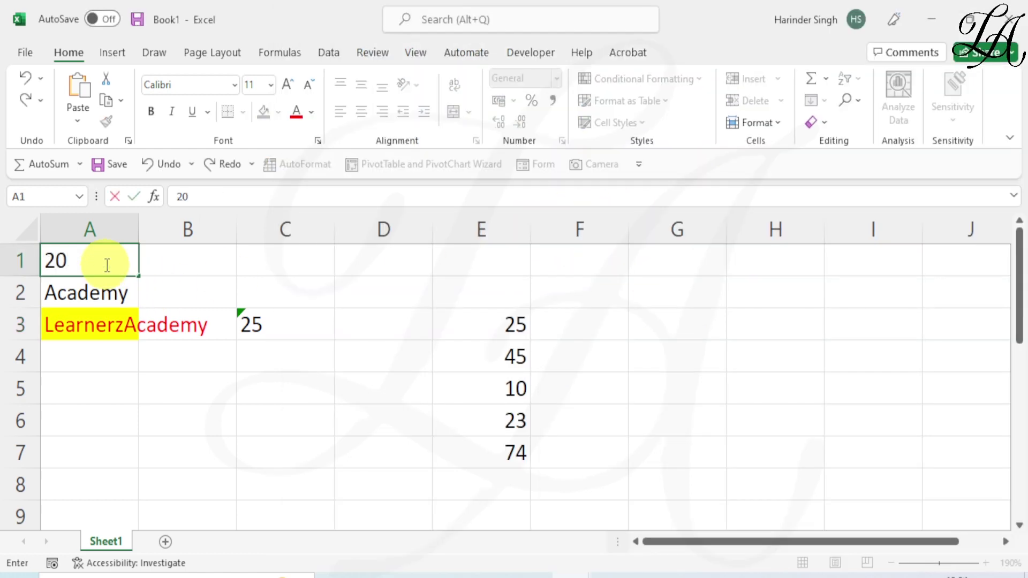
click(105, 294)
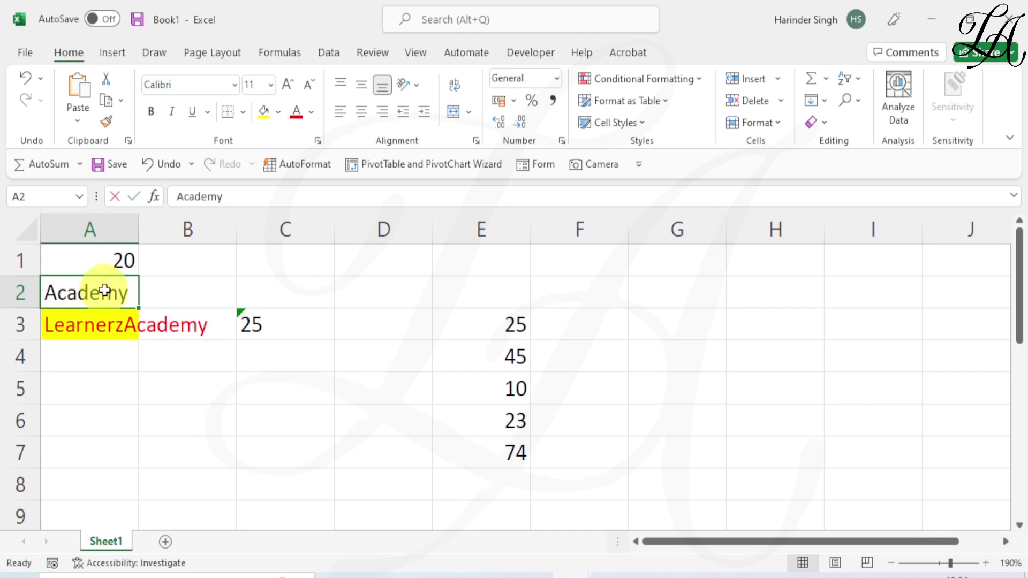
text(25)
click(107, 330)
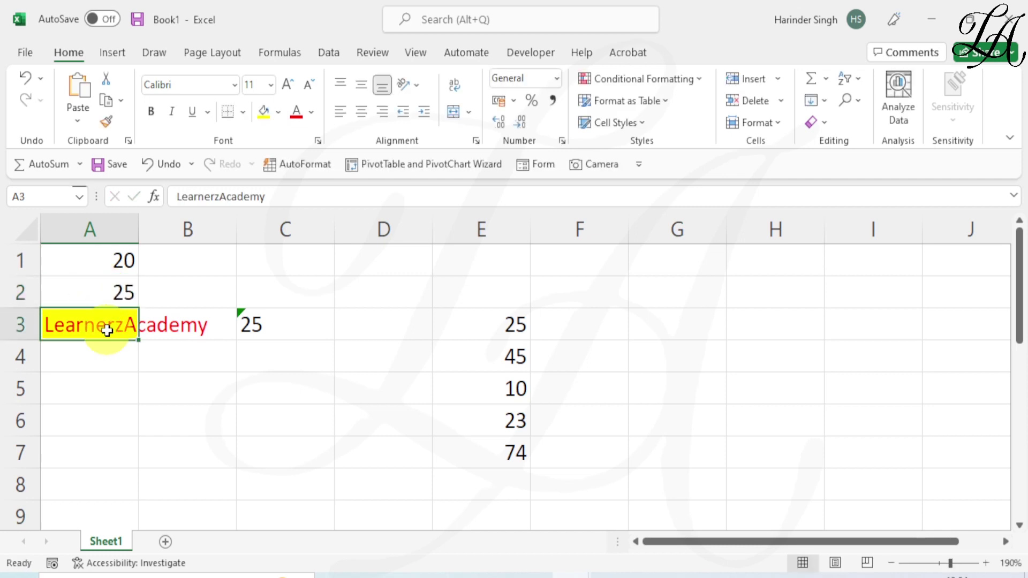
key(Delete)
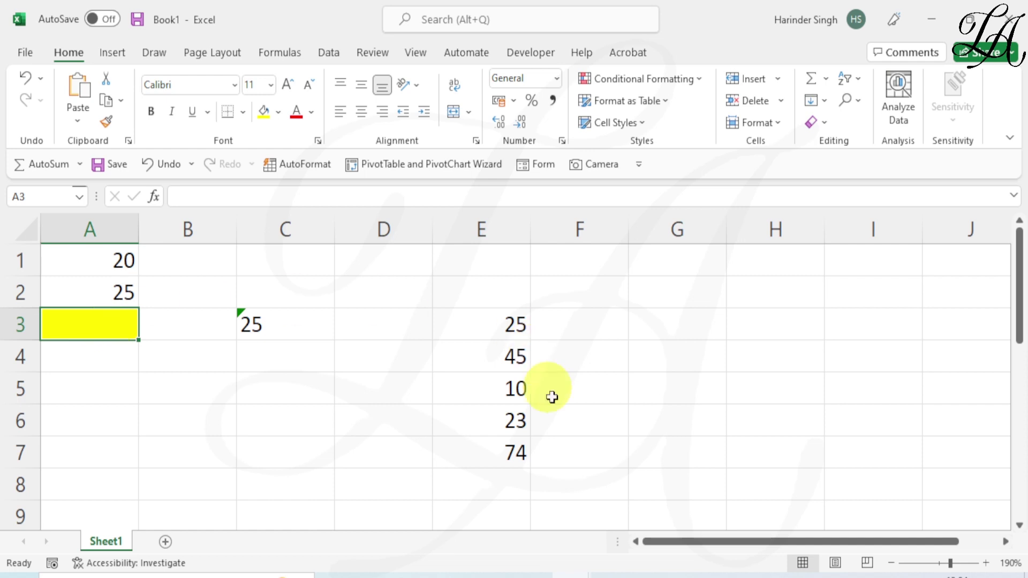
Step through the Variables macro, reading A1 and A2, adding them, and writing the sum to A3.
click(636, 542)
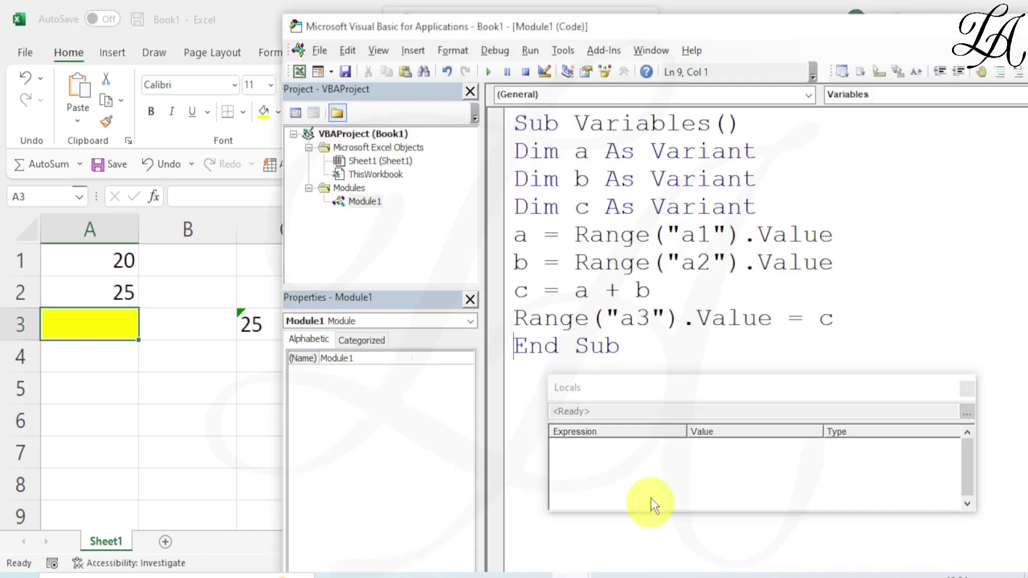
click(515, 123)
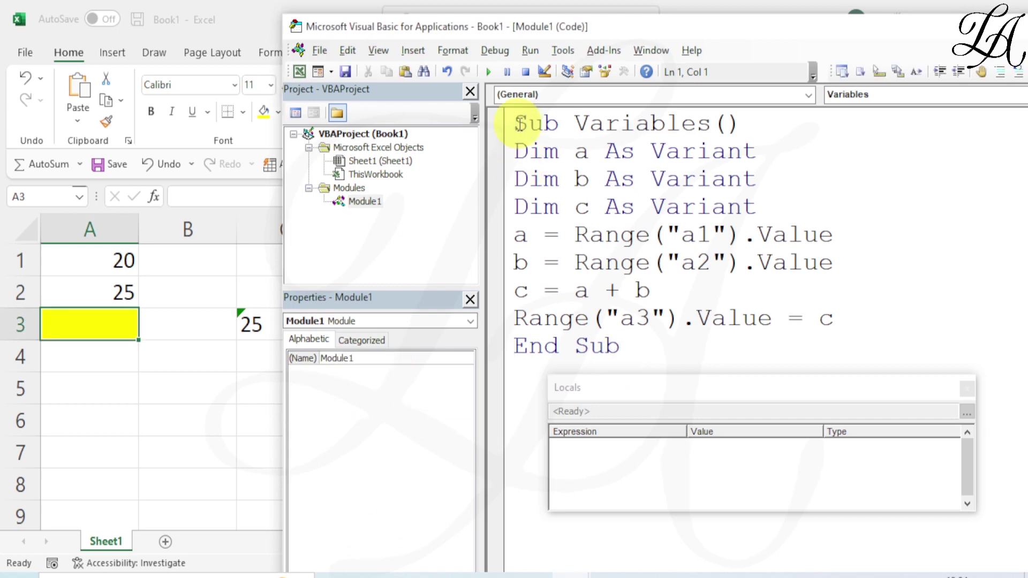
key(F8)
key(F8)
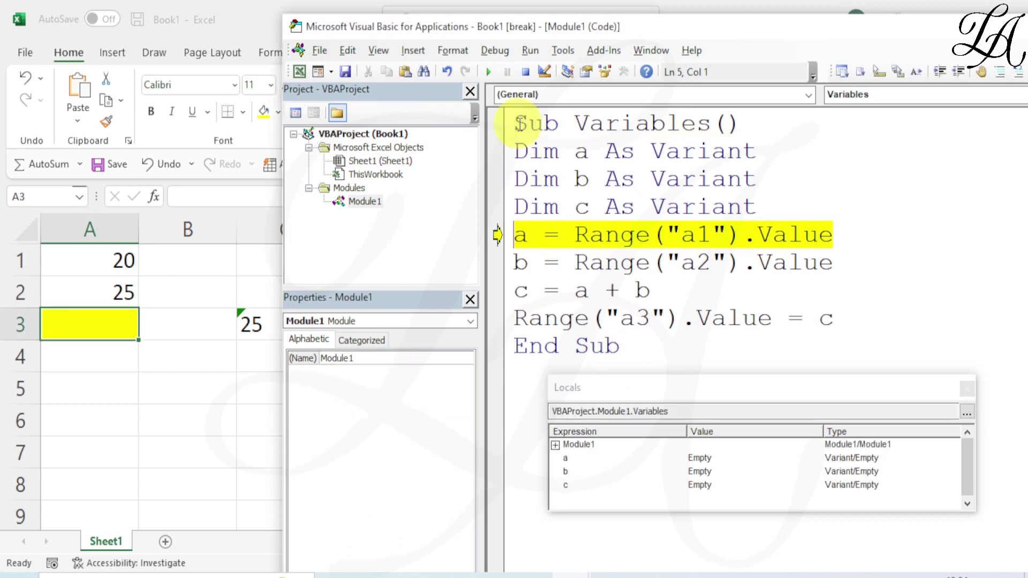
key(F8)
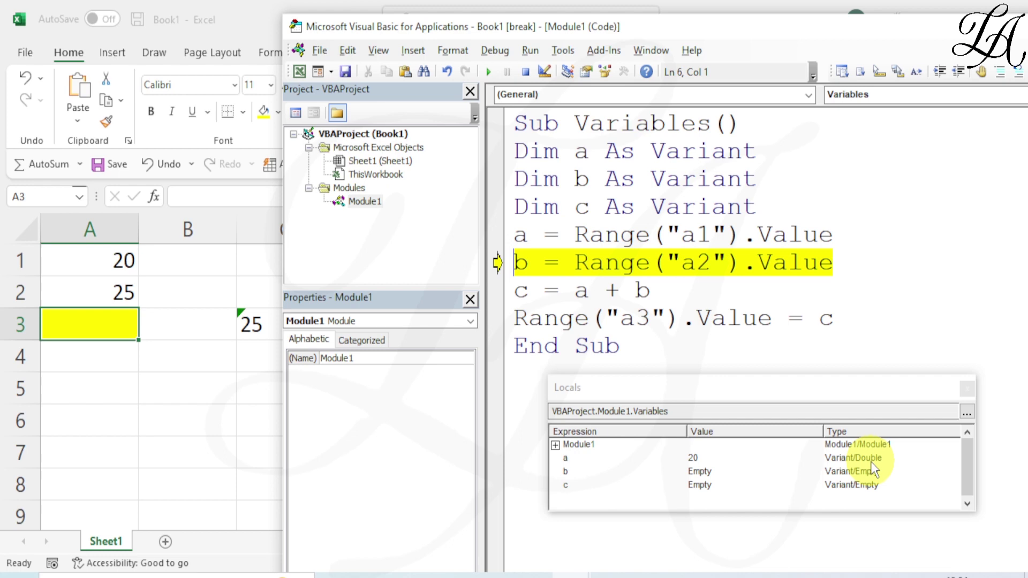
key(F8)
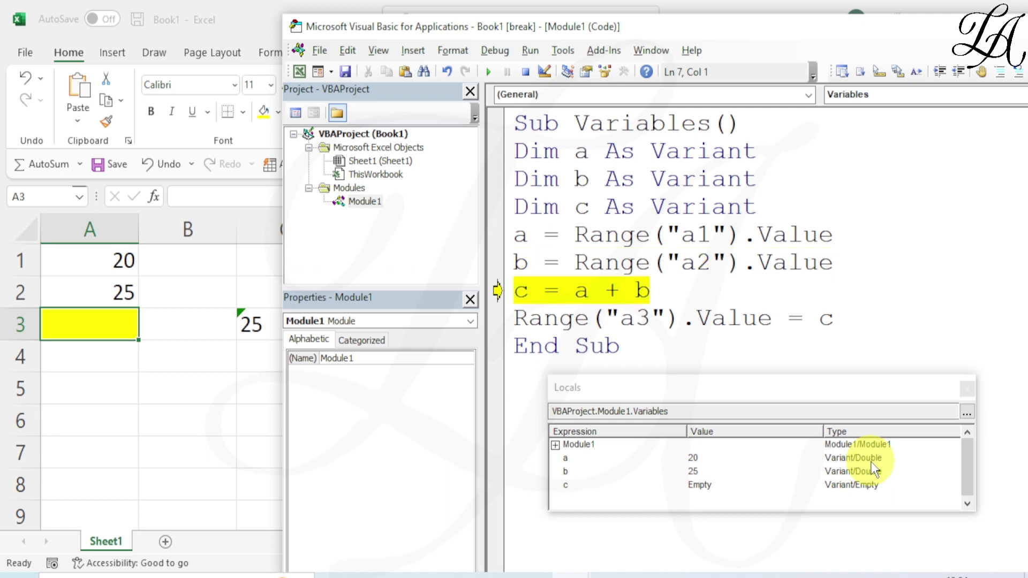
key(F8)
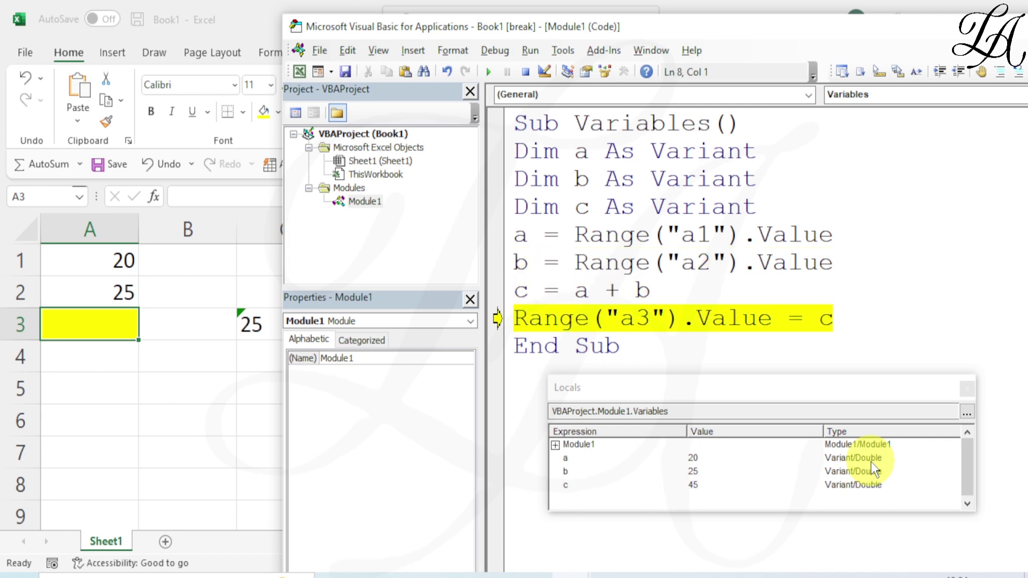
key(F8)
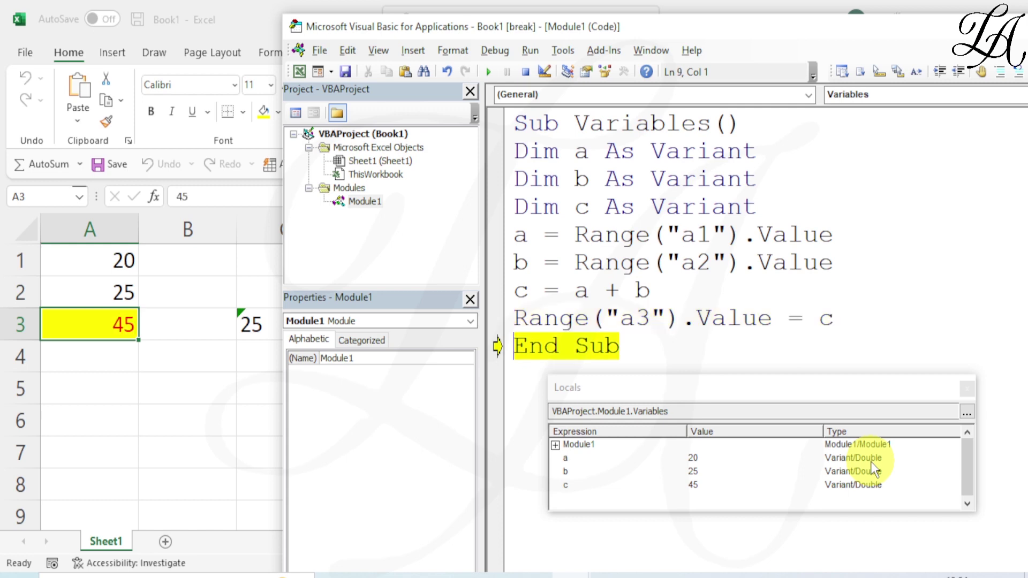
Check that worksheet cell A3 shows 45, then finish the macro run.
click(91, 364)
click(120, 324)
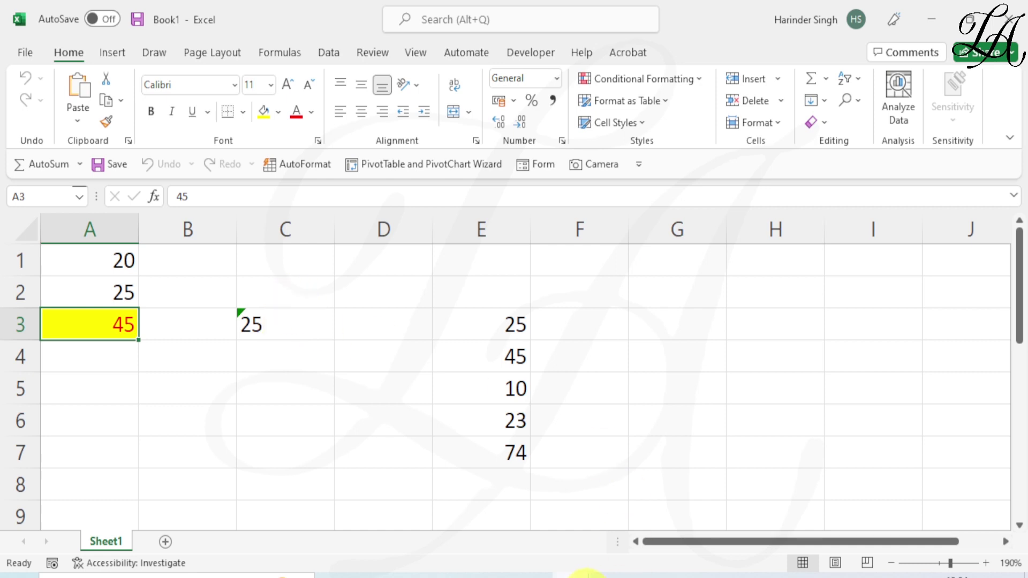
mouse_move(587, 576)
click(637, 546)
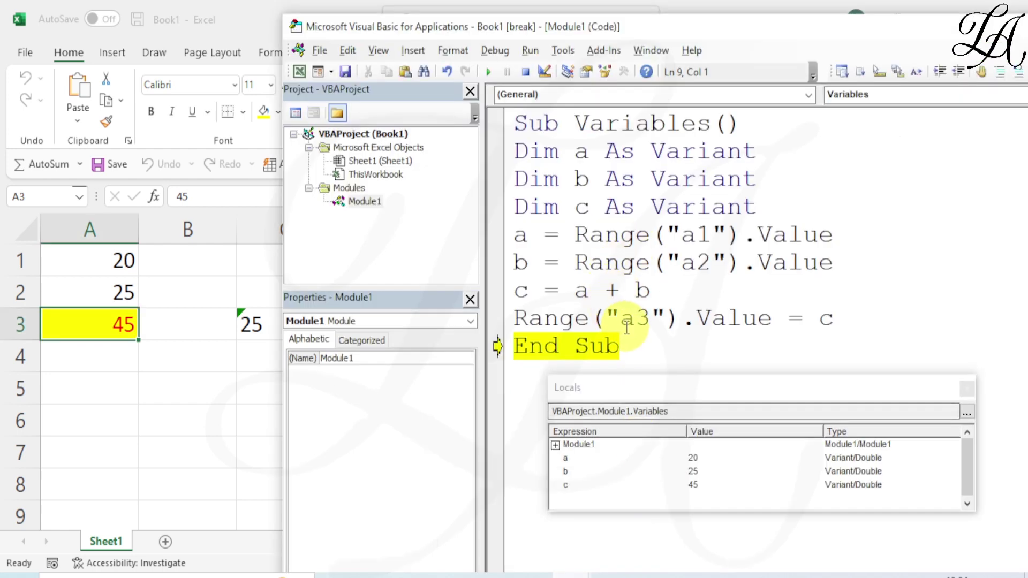
key(F8)
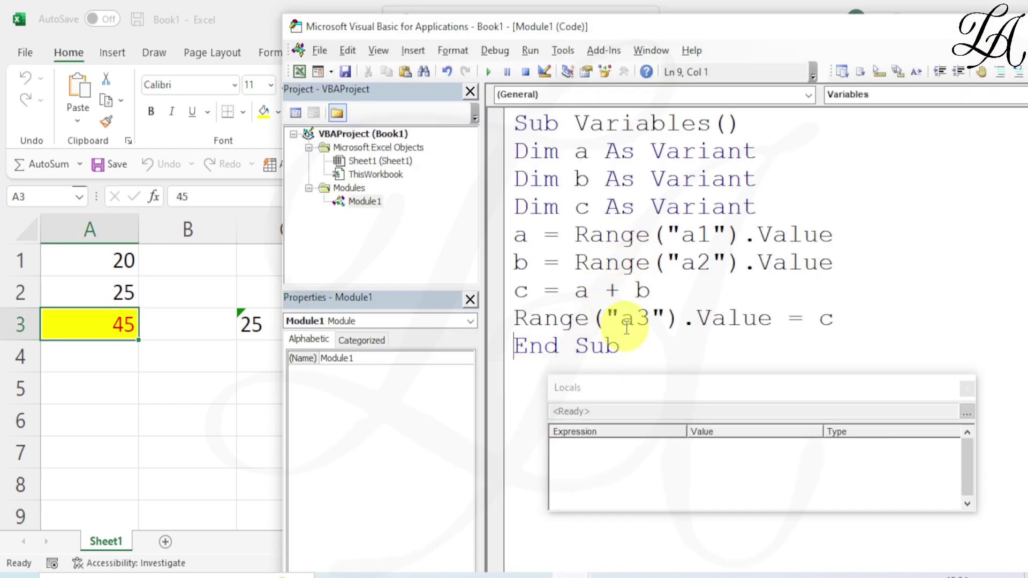